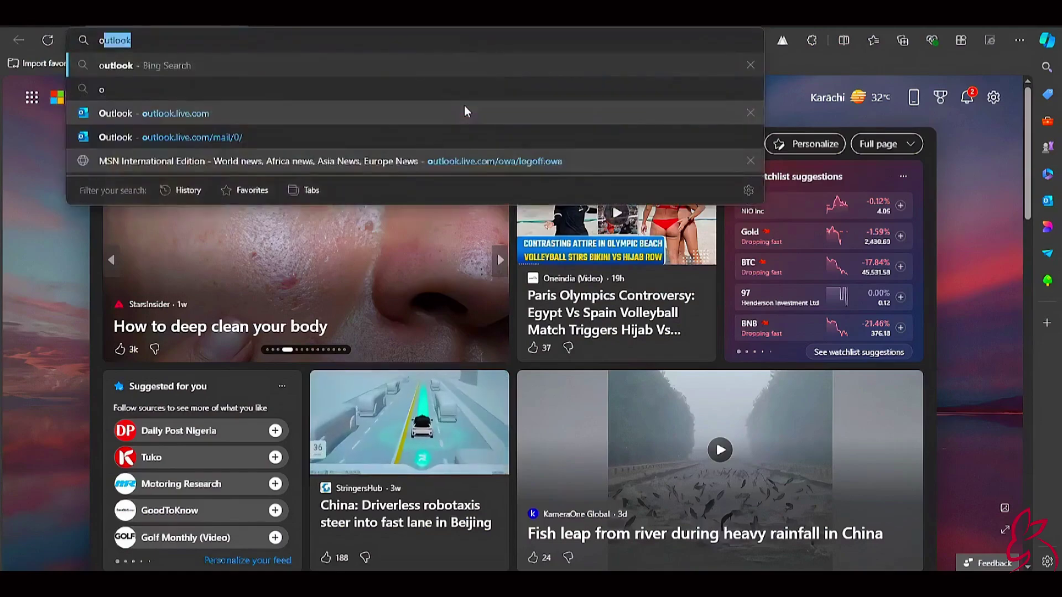
Search the web for 'outlook' from the Edge address bar
text(k)
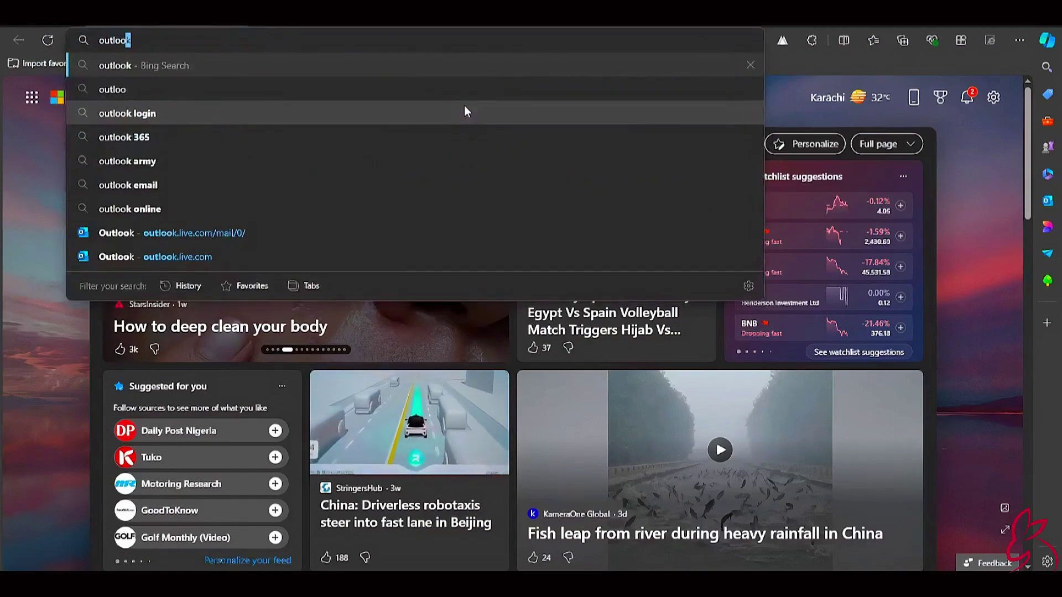
key(Return)
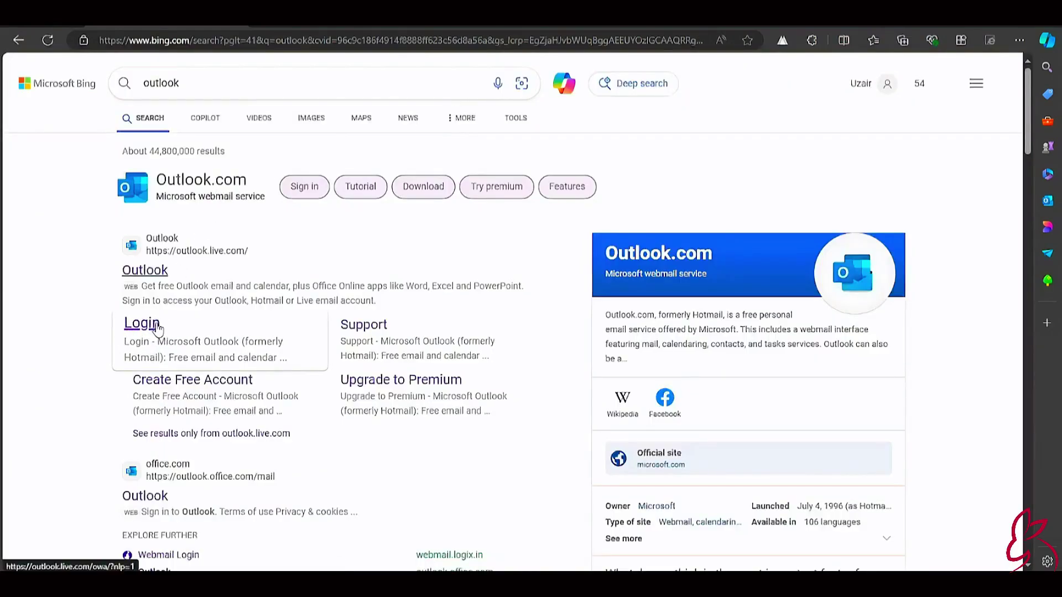
Choose a new outlook.com username and set the account password
click(166, 381)
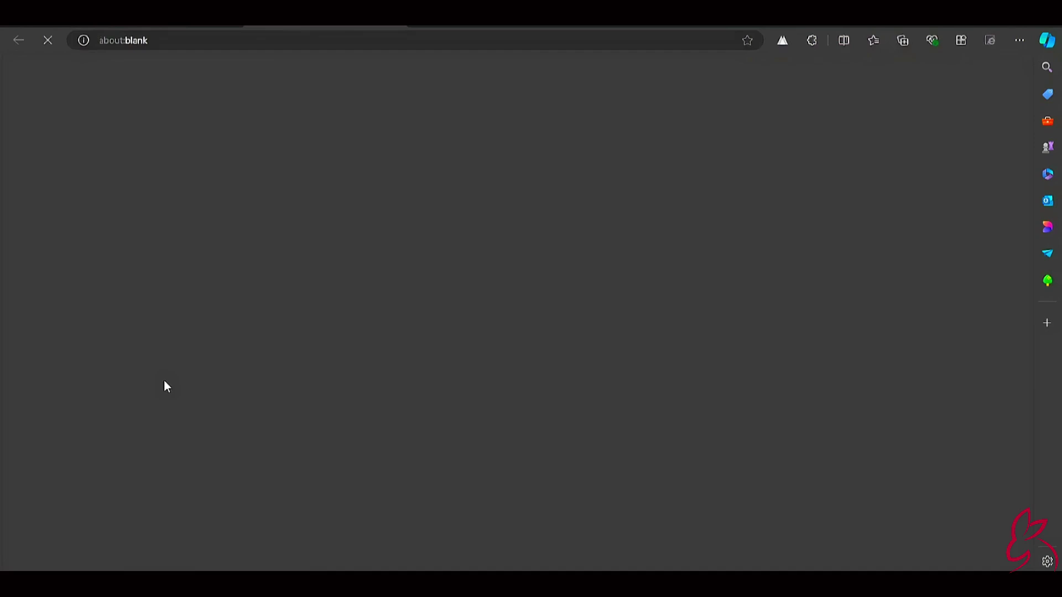
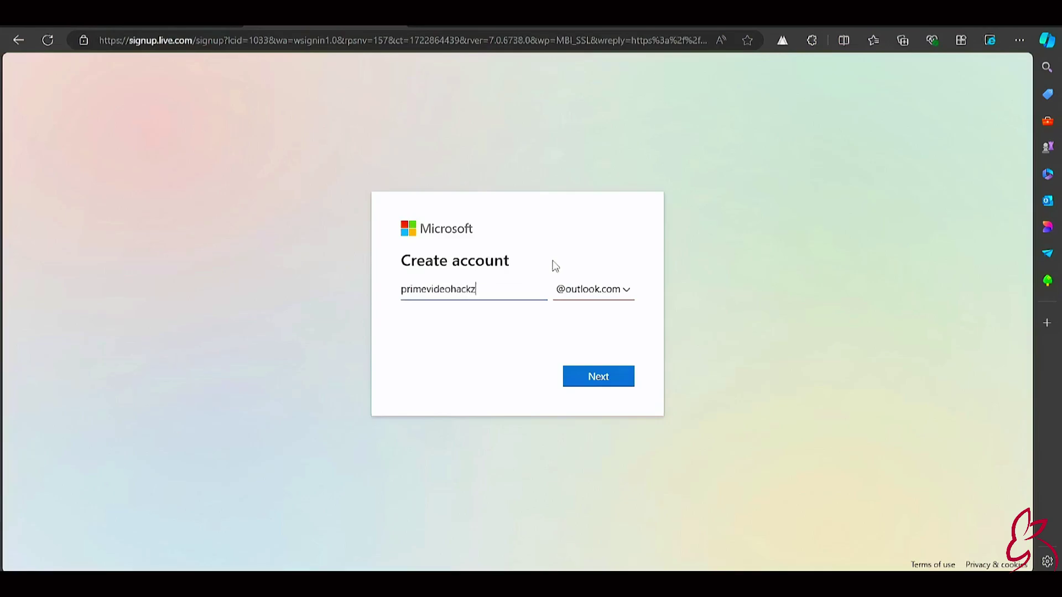
click(584, 374)
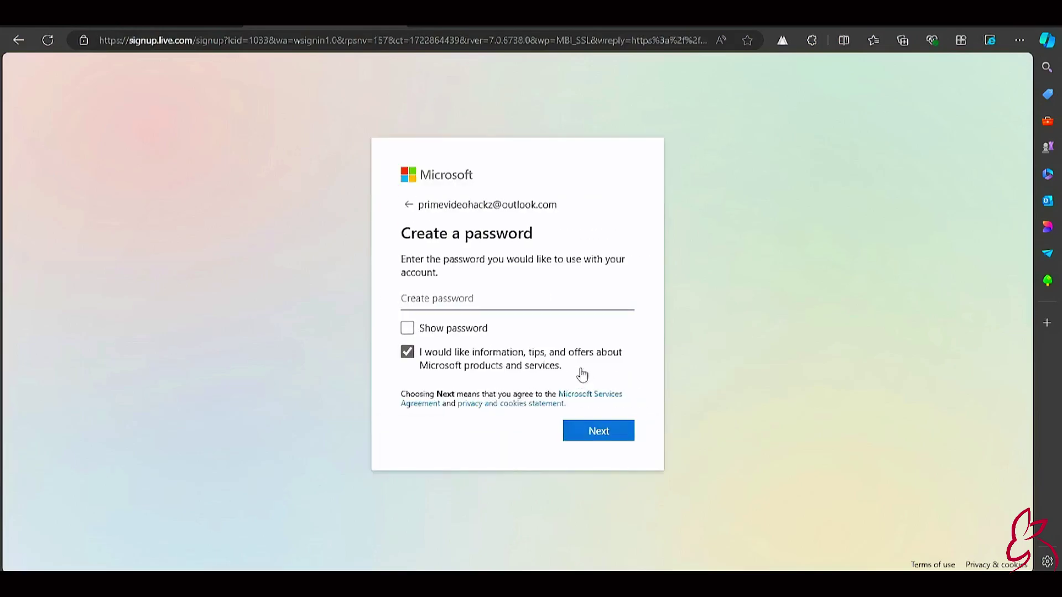
click(515, 301)
text(••••••••••)
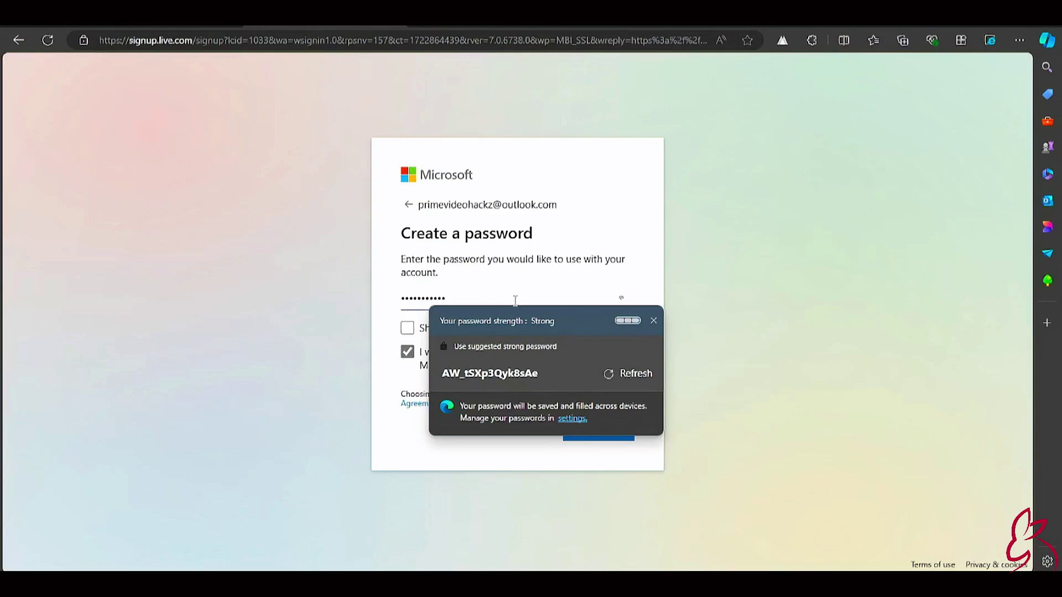
click(608, 432)
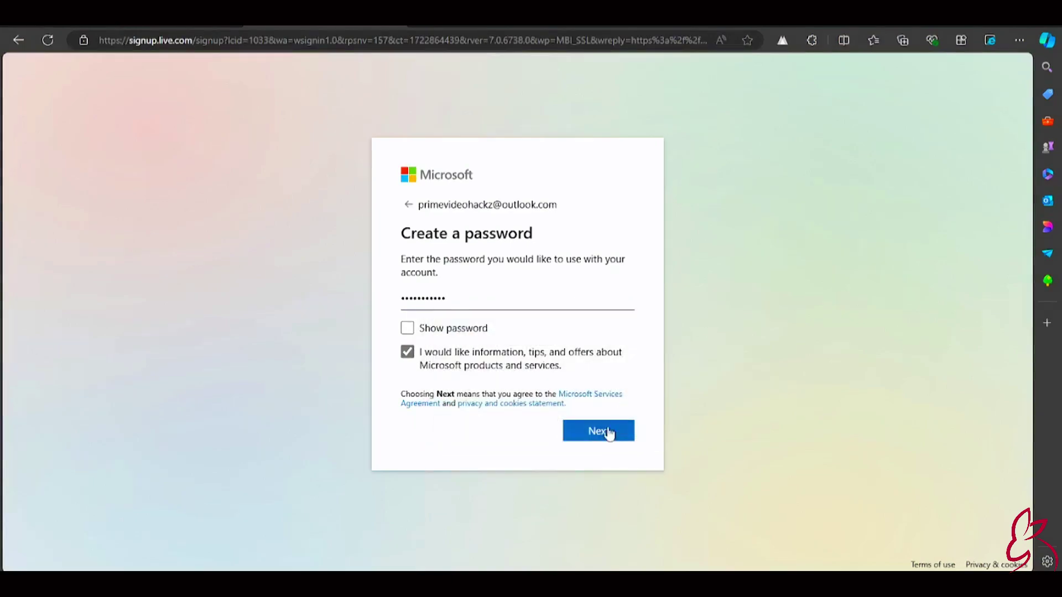
Enter the first and last name and continue to the birthdate step
text(Prime)
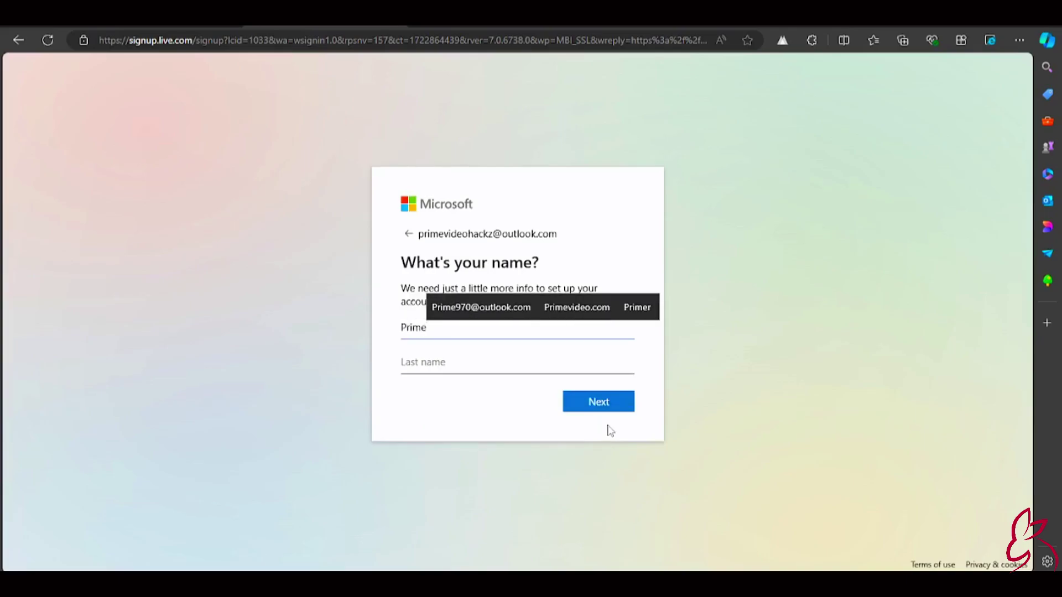
key(Tab)
text(Video)
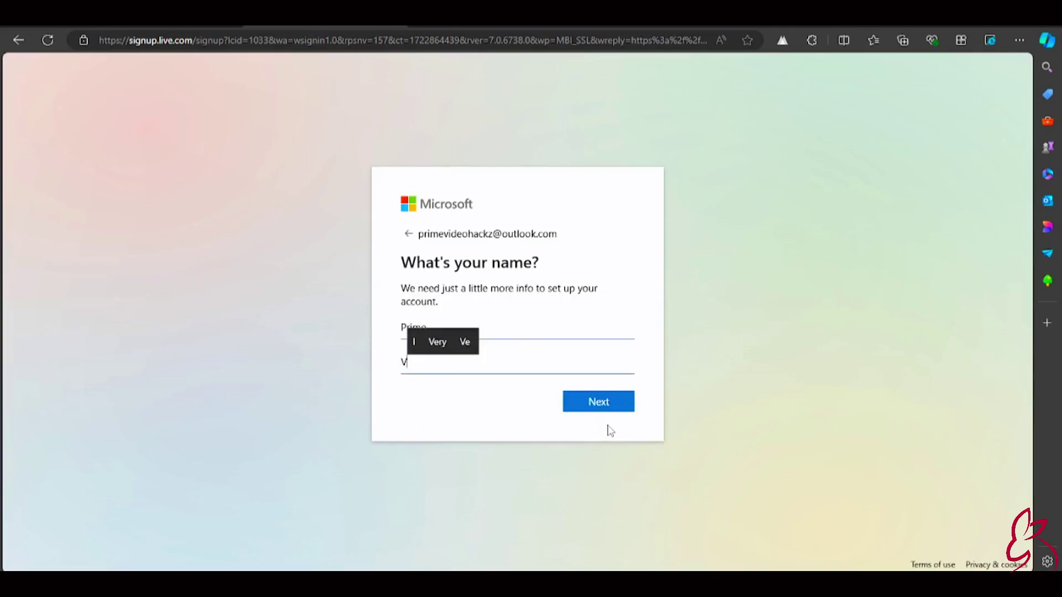
click(597, 404)
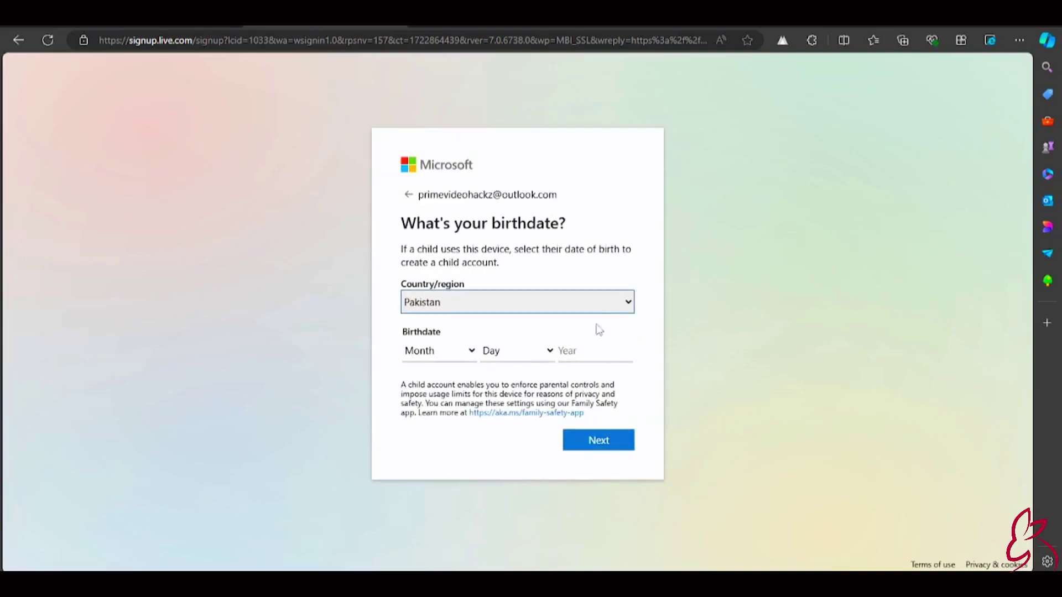
Set the country/region to Ecuador
click(438, 350)
click(513, 303)
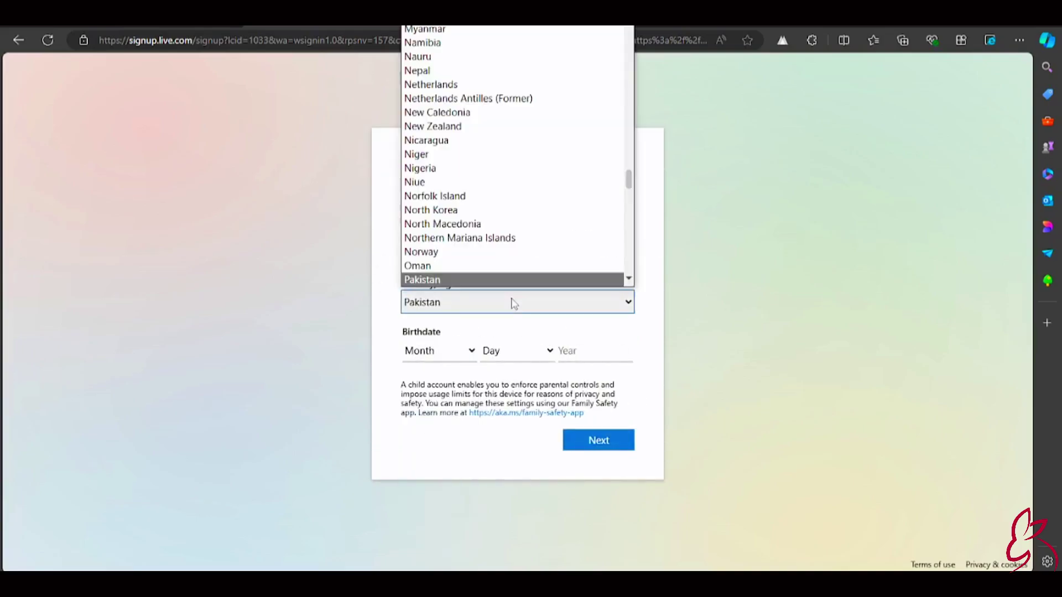
scroll(564, 214, down, 17)
scroll(567, 216, up, 6)
scroll(566, 215, up, 10)
scroll(566, 216, down, 9)
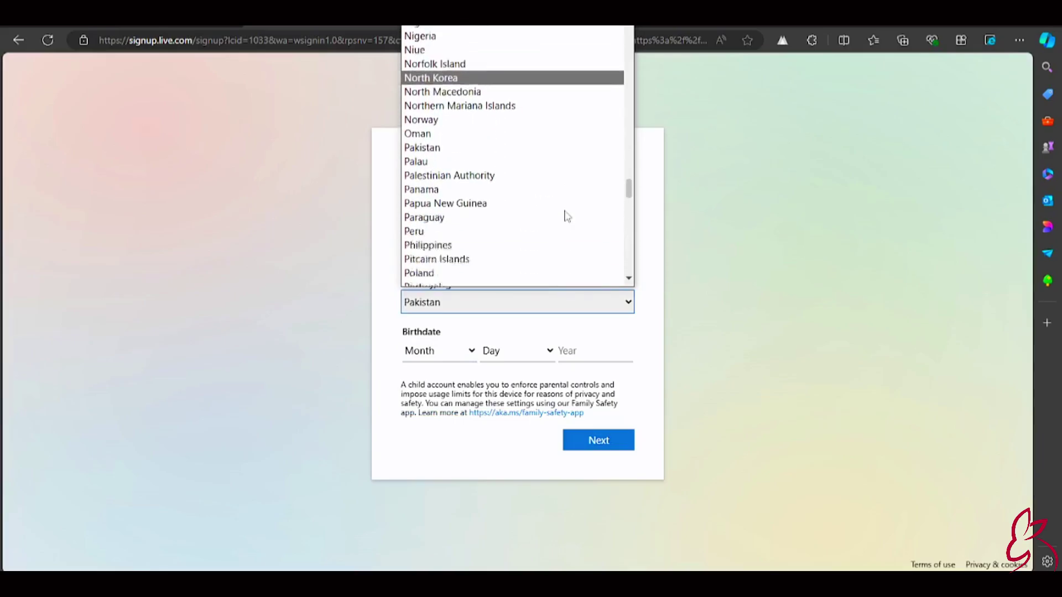
scroll(566, 215, down, 5)
key(e)
click(460, 345)
Enter the birthdate as August 17 with the birth year, and submit
click(459, 348)
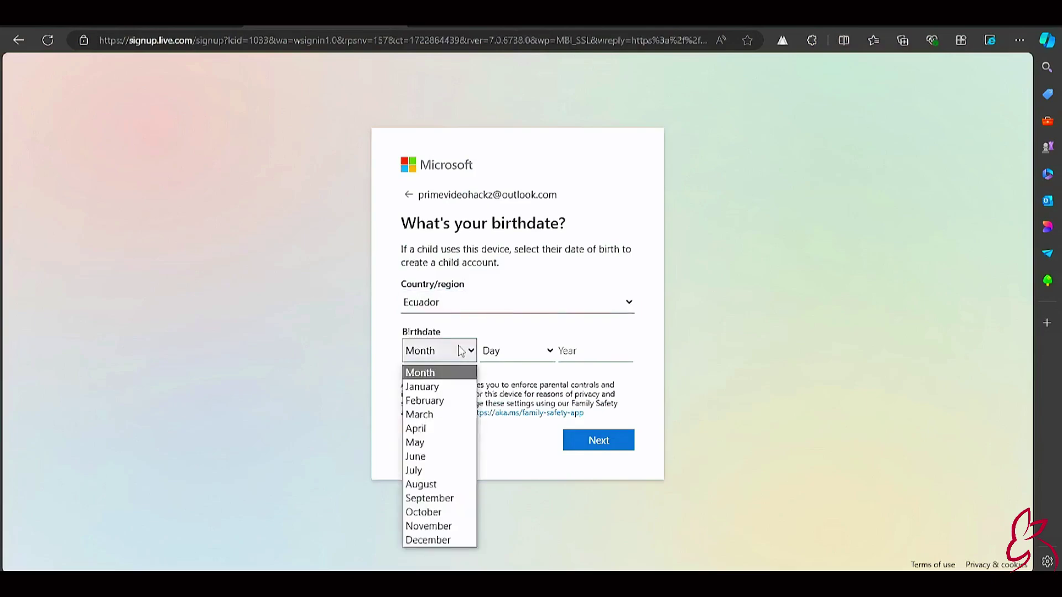
click(420, 484)
click(502, 355)
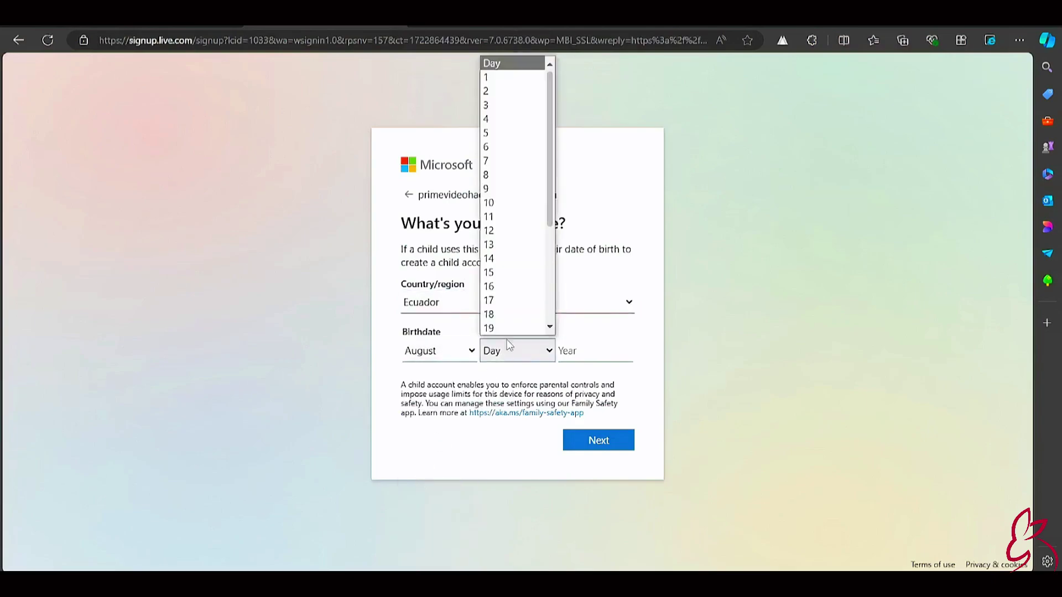
click(512, 305)
click(571, 346)
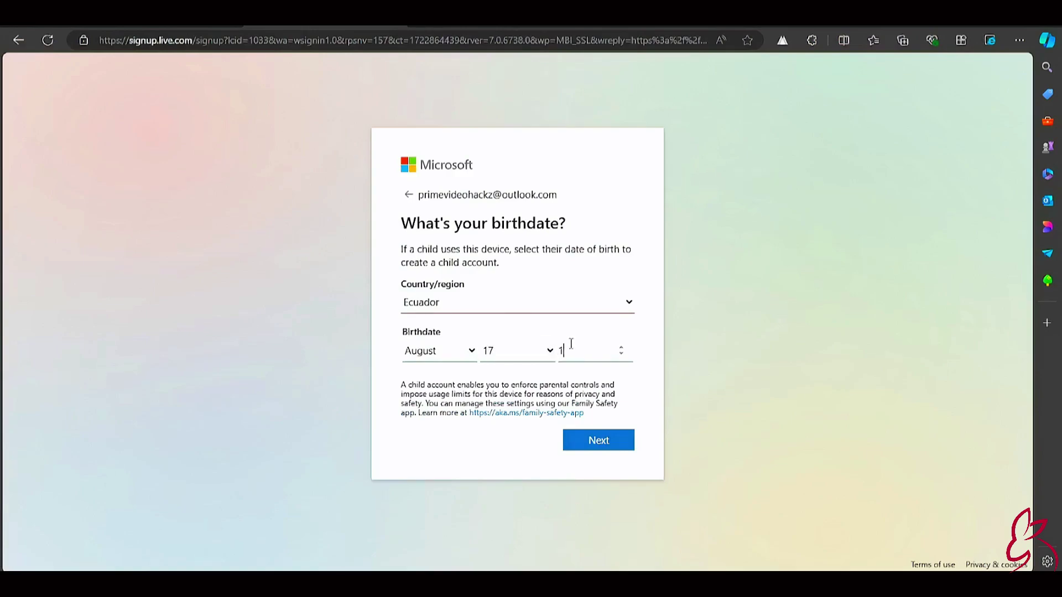
text(2000)
click(601, 444)
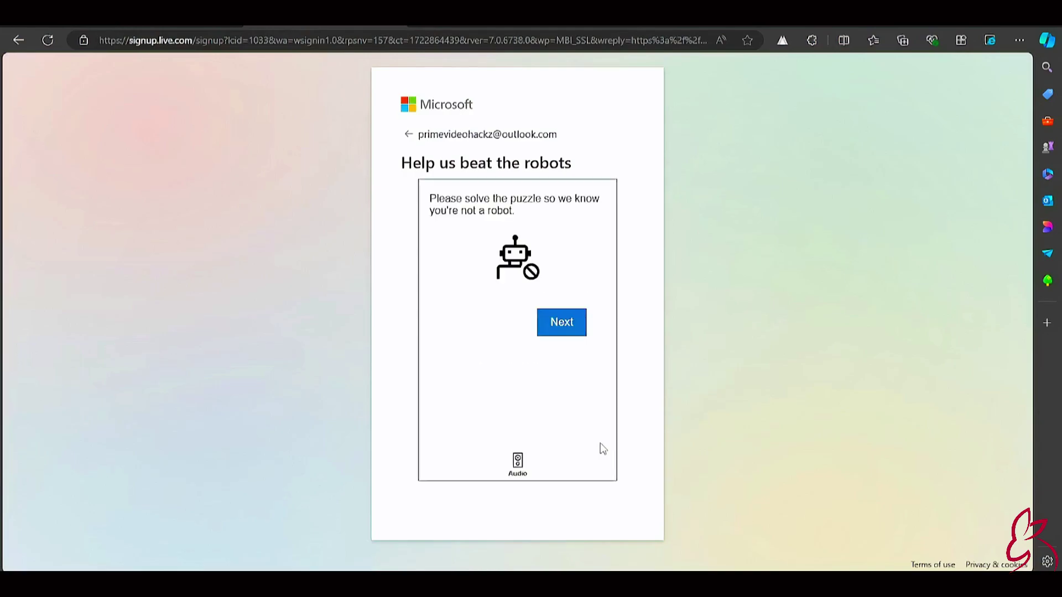
Solve the shoe-rotation robot puzzle and choose to stay signed in
click(570, 331)
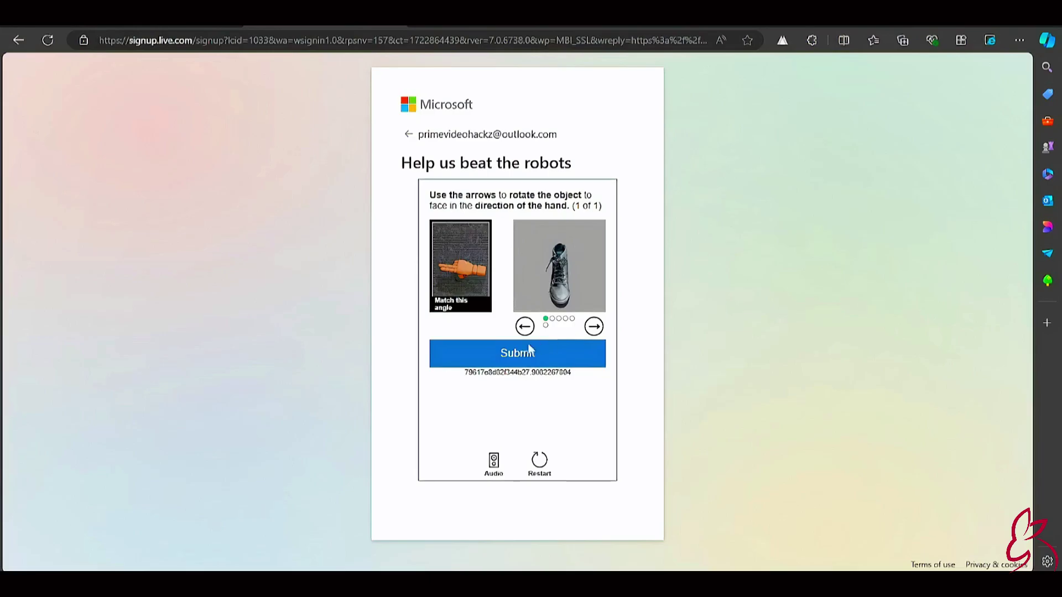
click(529, 354)
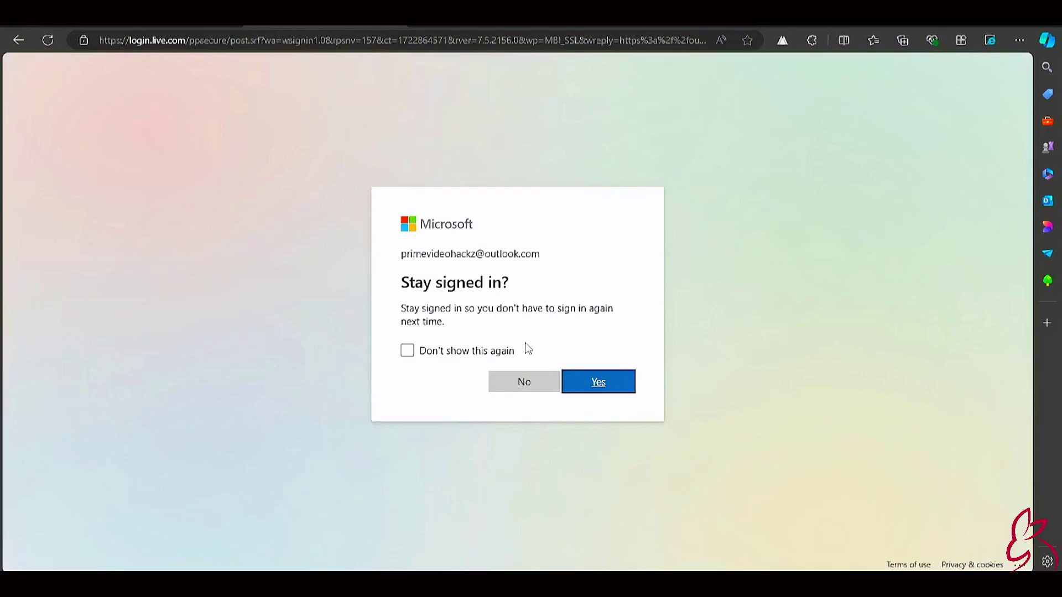
click(574, 380)
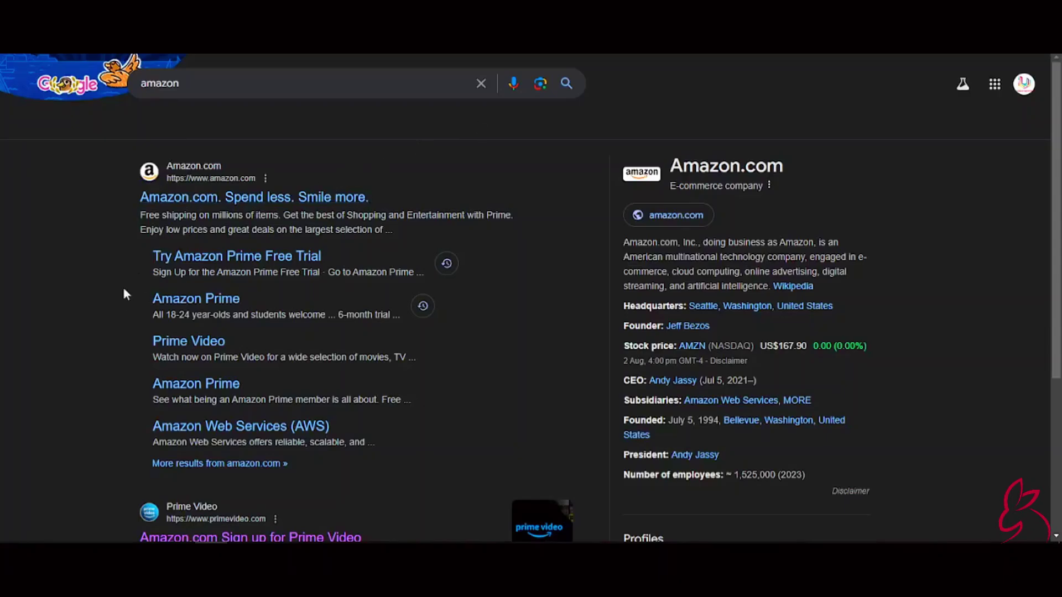
Go from the Amazon.com homepage to sign-in and start creating a new account
click(179, 197)
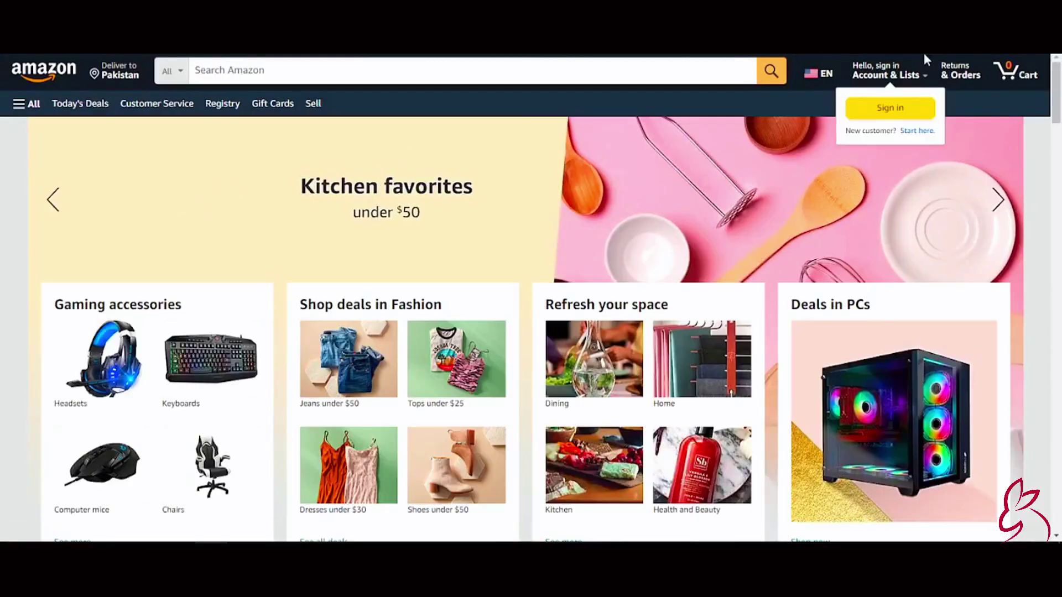
mouse_move(907, 71)
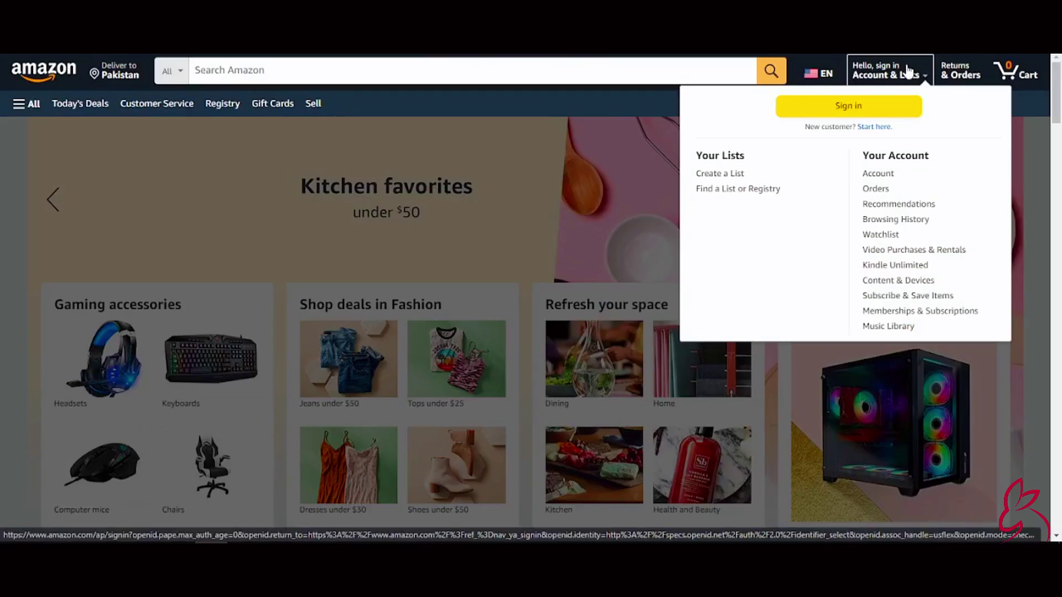
click(907, 71)
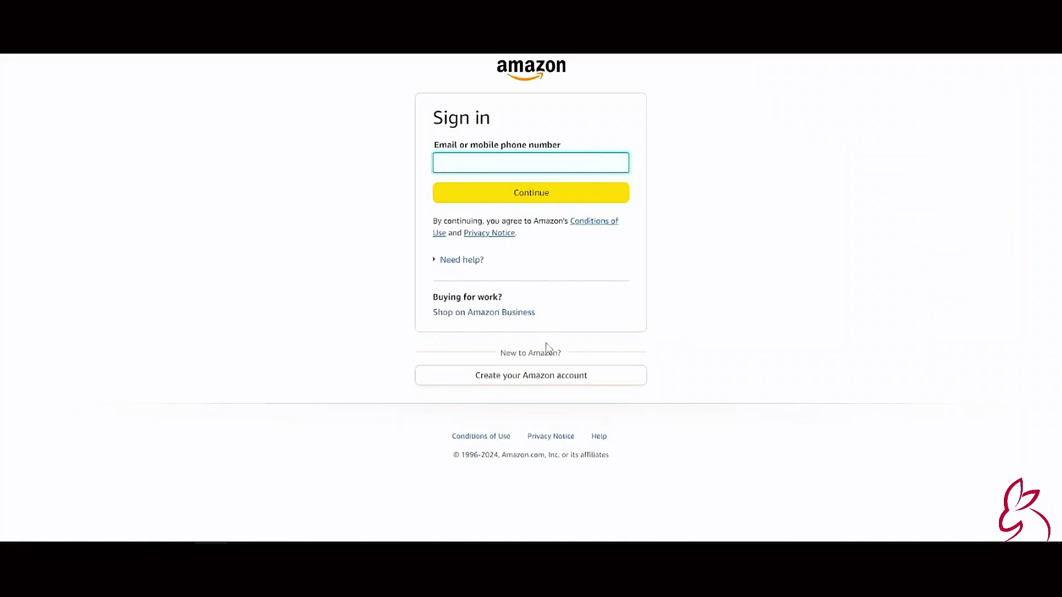
click(544, 378)
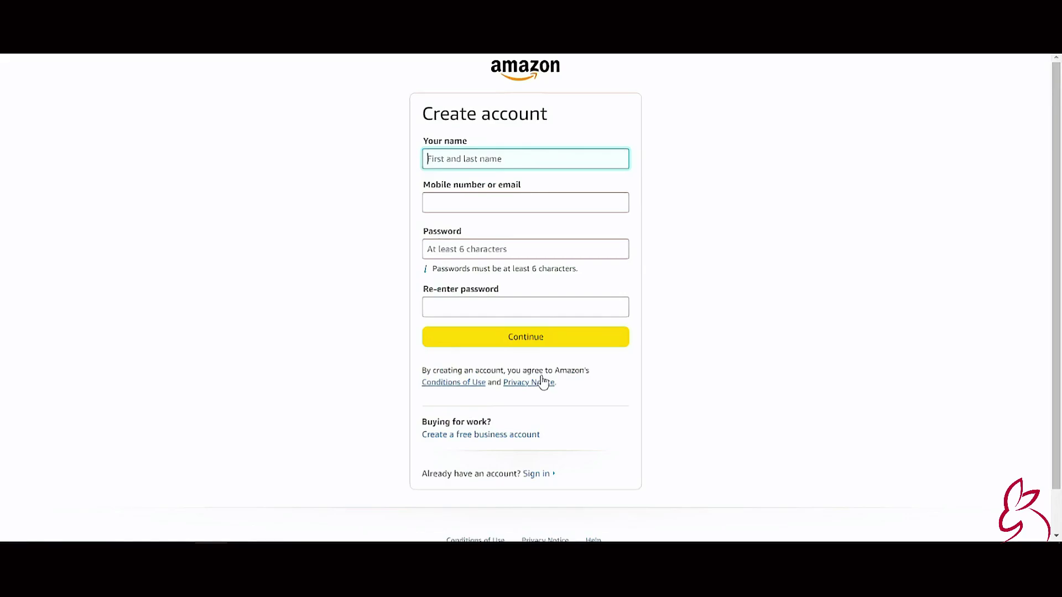
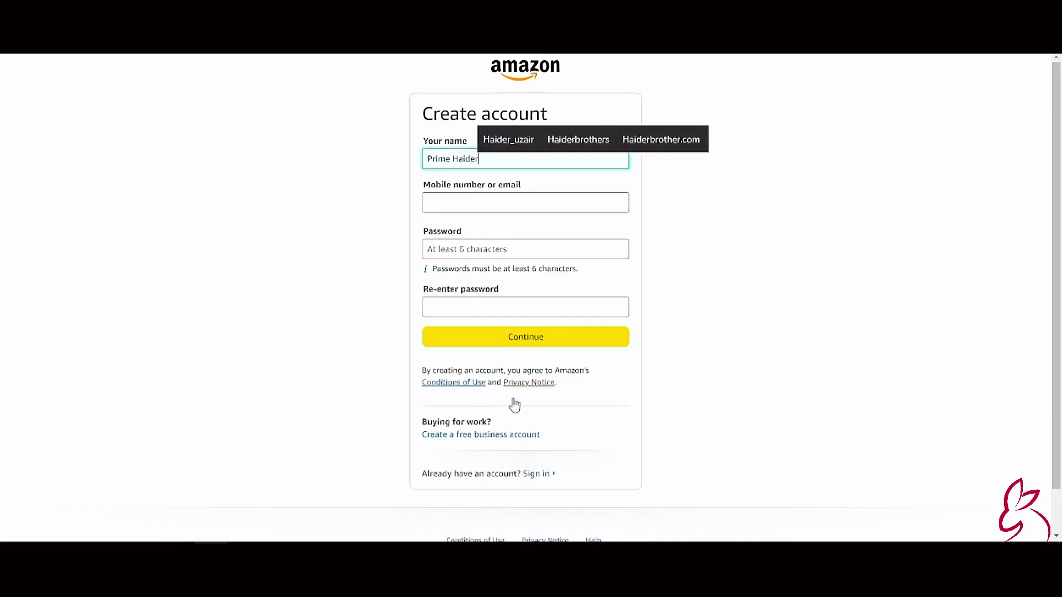
Fill in the name, new Outlook email and password twice, then request email verification
click(537, 197)
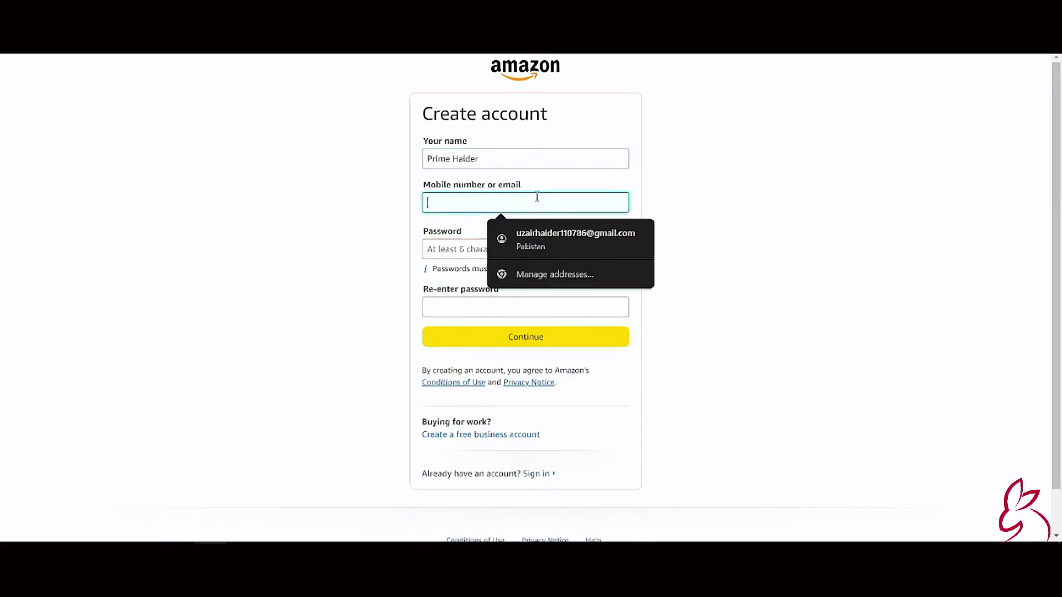
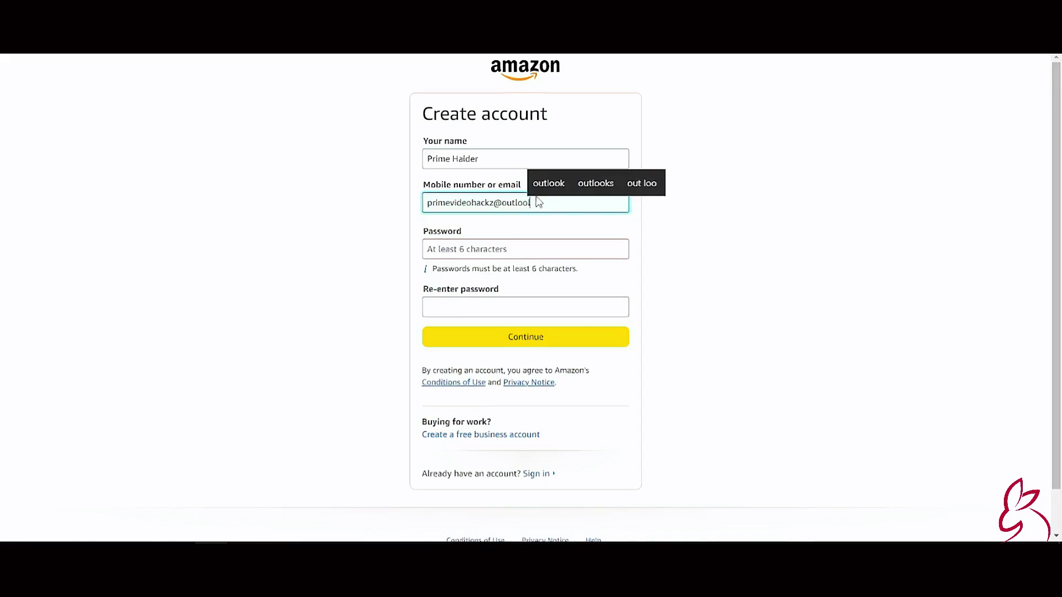
click(522, 244)
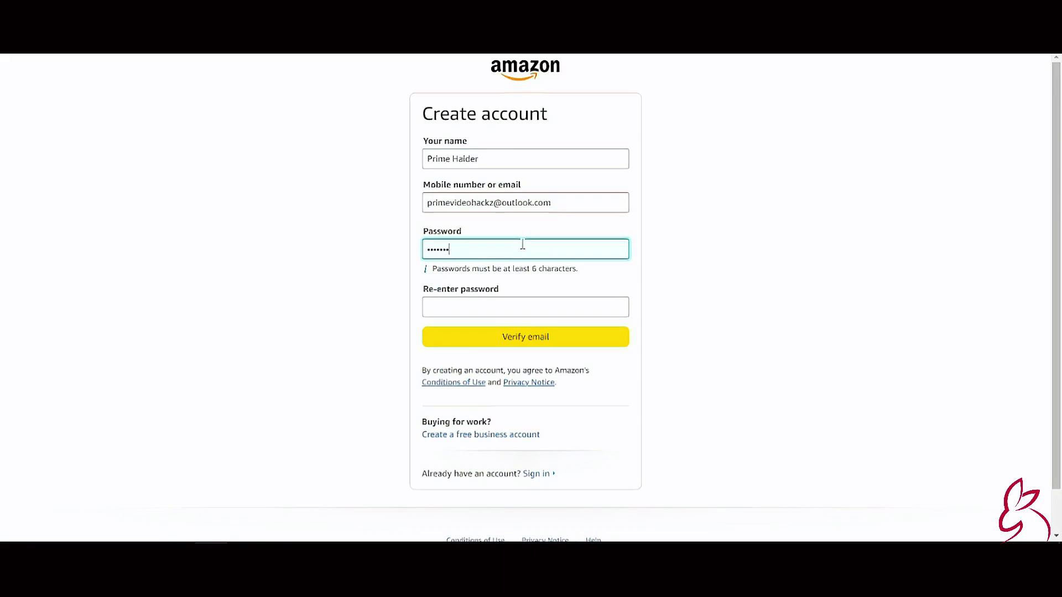
key(Tab)
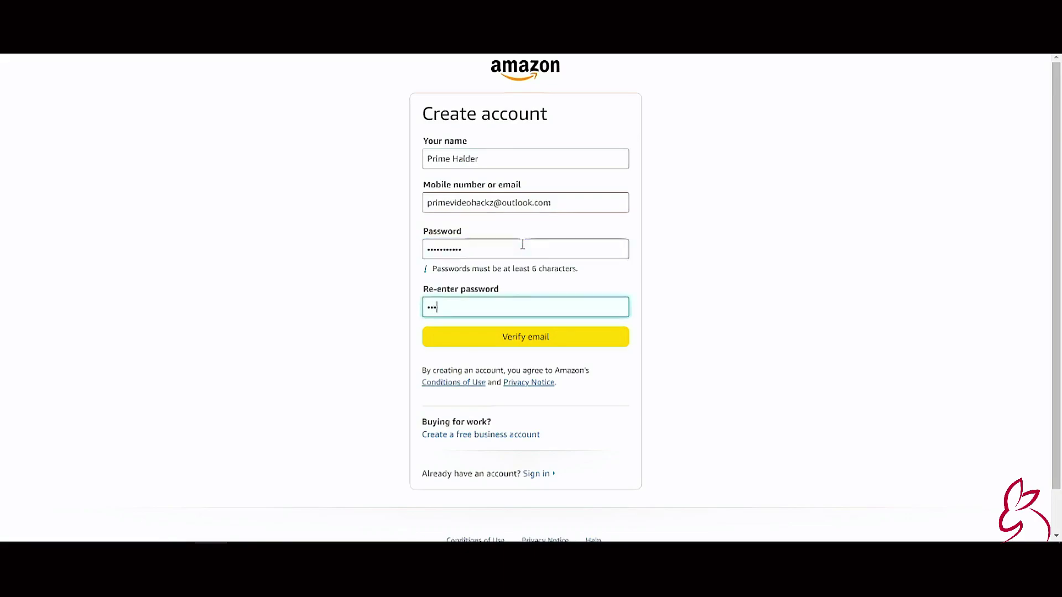
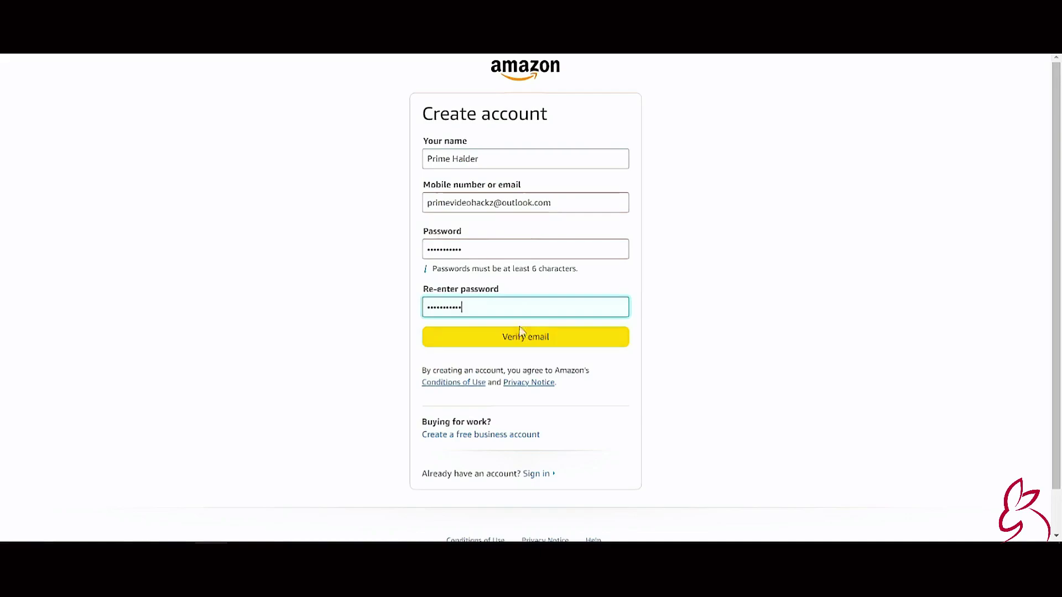
click(522, 334)
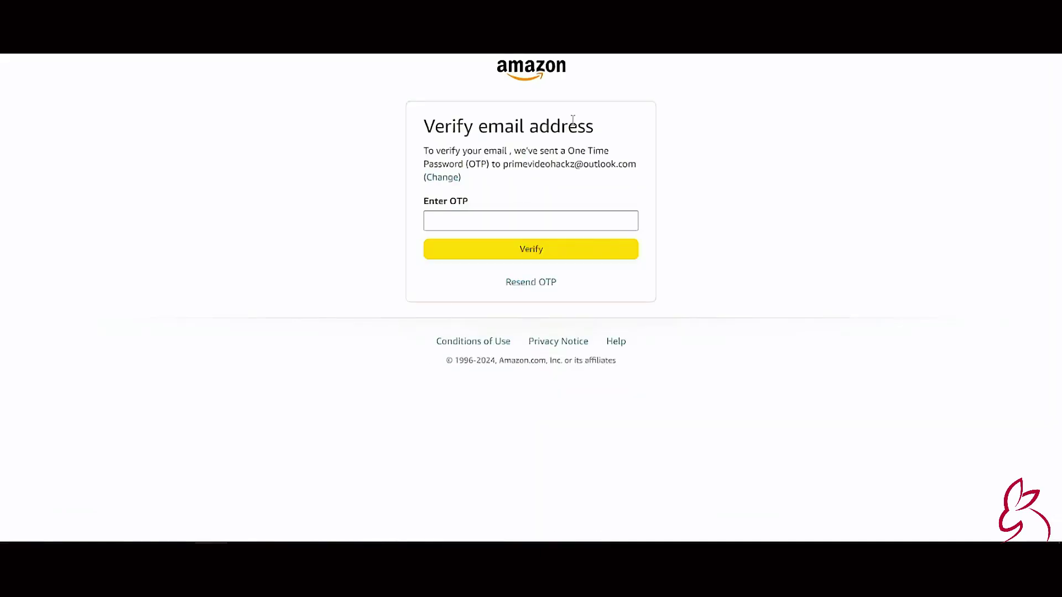
Verify the email address with its one-time code
click(506, 213)
click(512, 255)
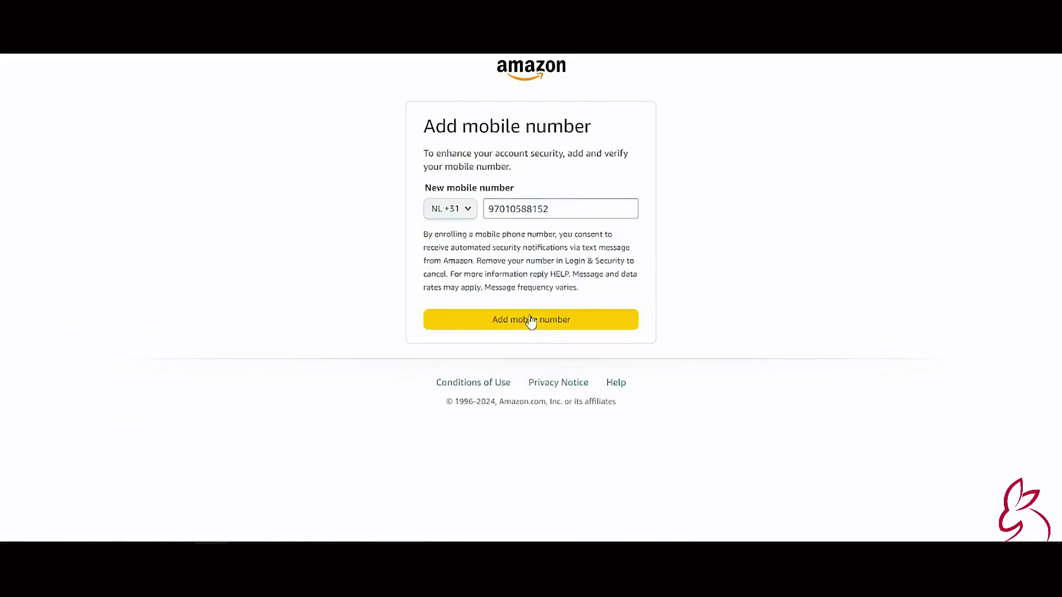
Submit a mobile number, verify it with its code, and create the Amazon account
click(530, 318)
click(587, 237)
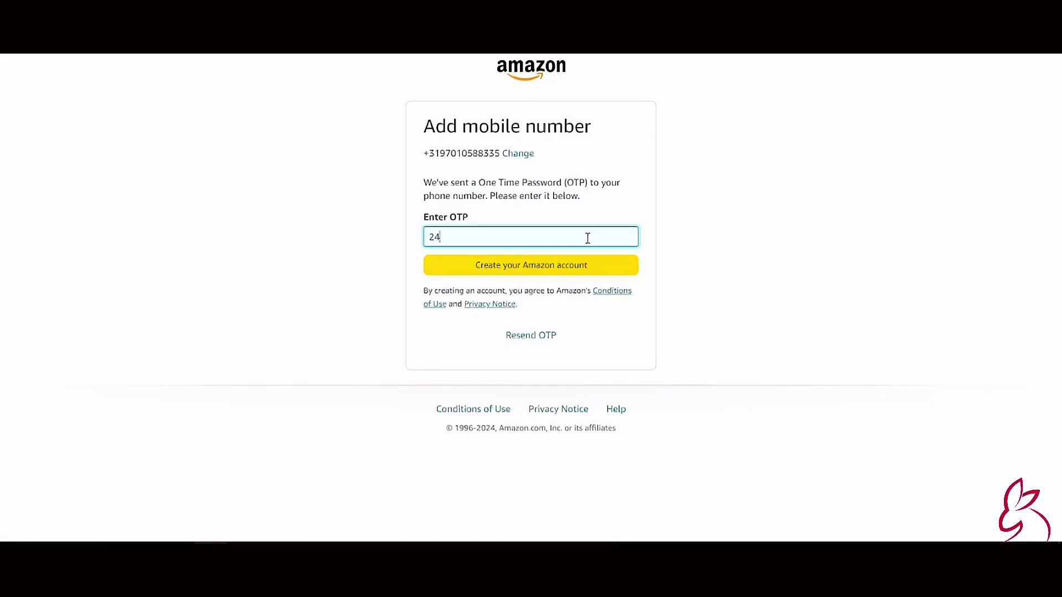
click(554, 273)
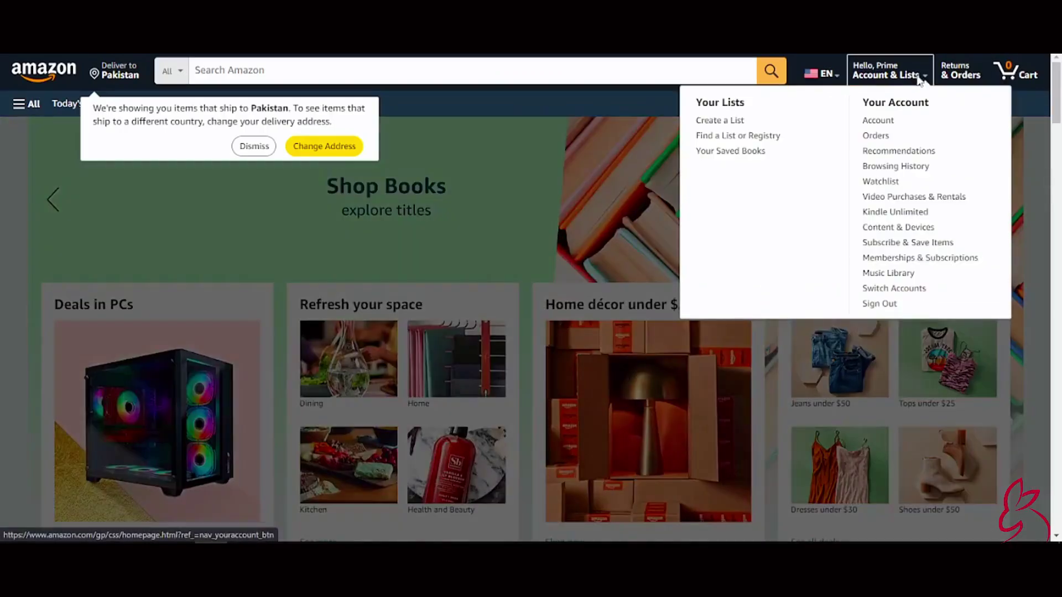
Go to Your Account and open the 1-Click settings purchase preferences page
click(920, 80)
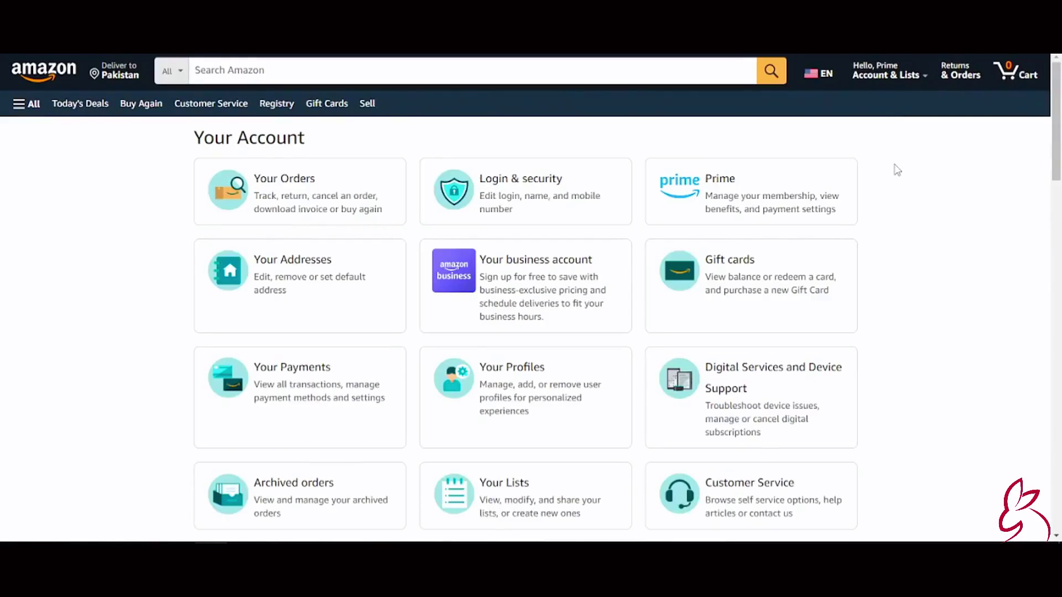
scroll(900, 158, down, 2)
scroll(901, 157, down, 3)
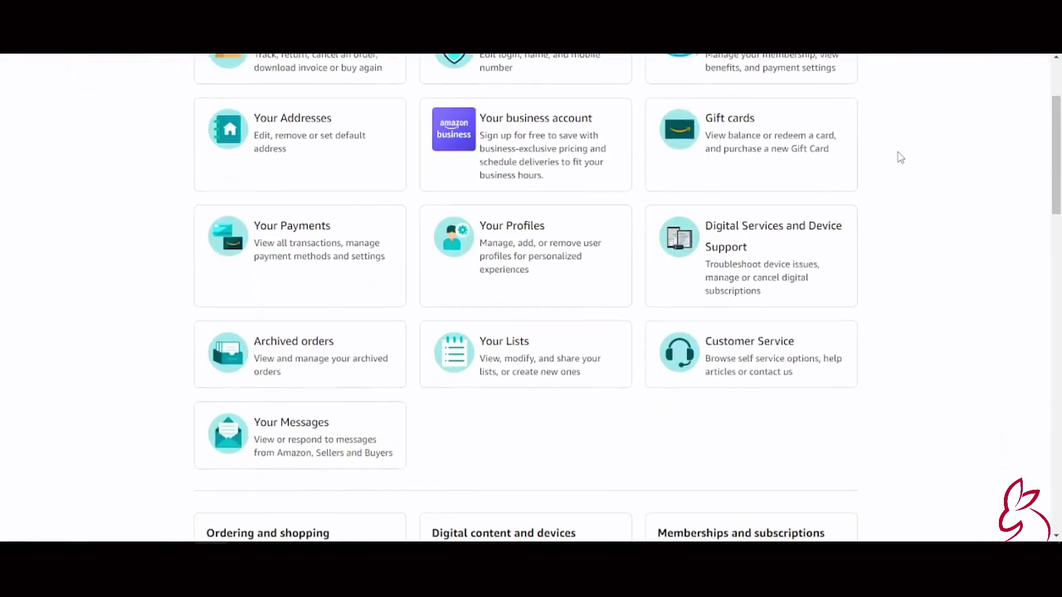
scroll(901, 158, down, 3)
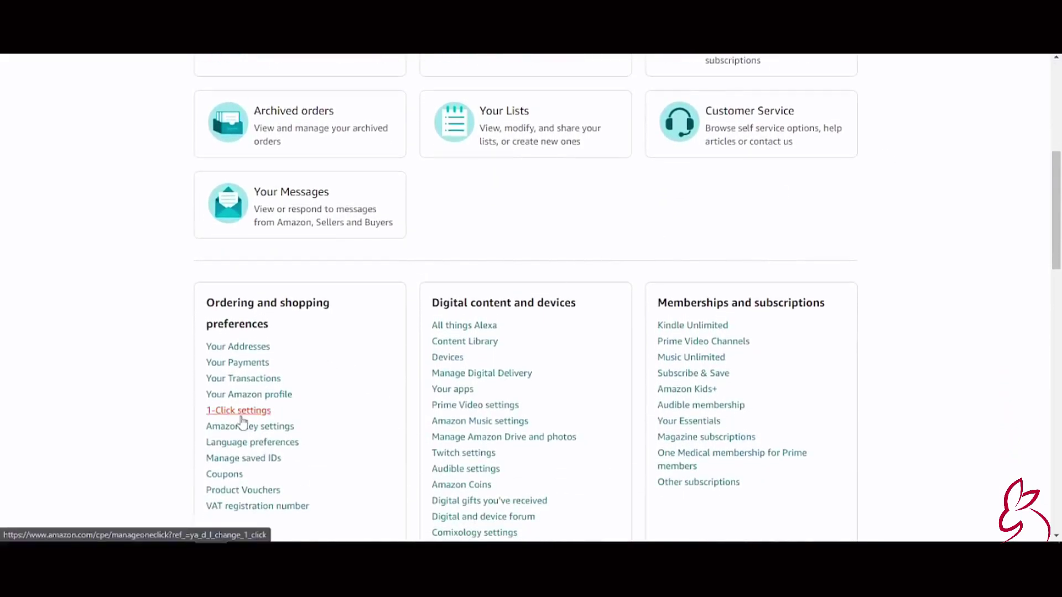
click(240, 414)
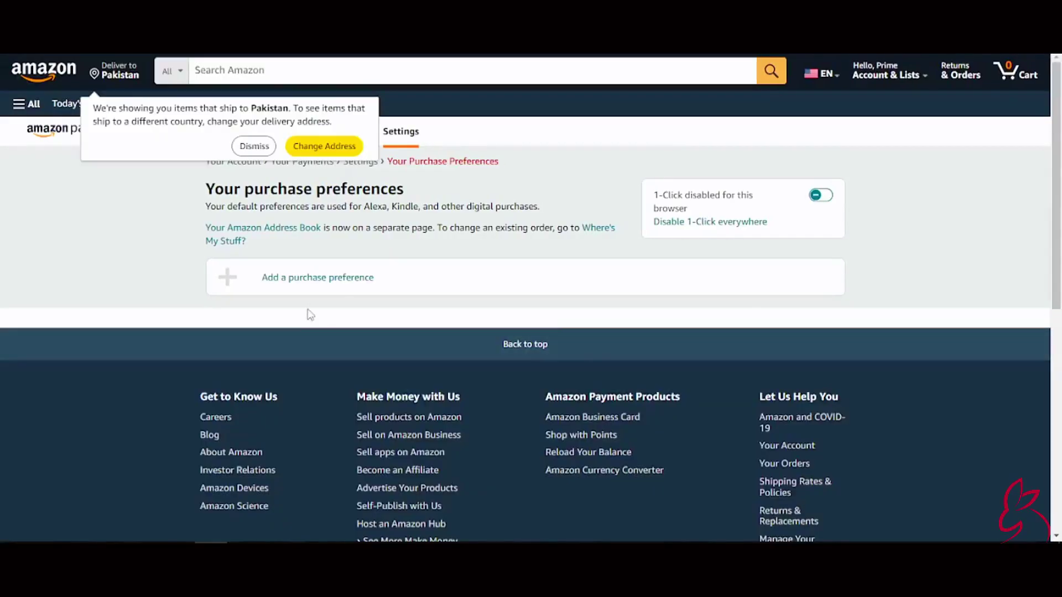
Add a new purchase preference and save its 1-Click shipping address
click(315, 285)
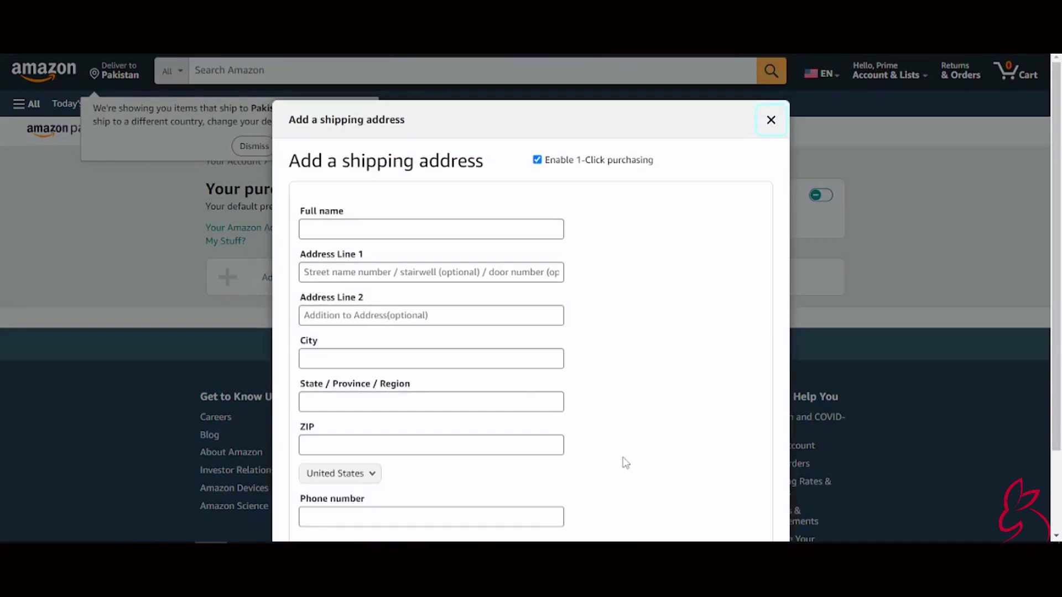
scroll(626, 463, down, 2)
scroll(626, 464, up, 1)
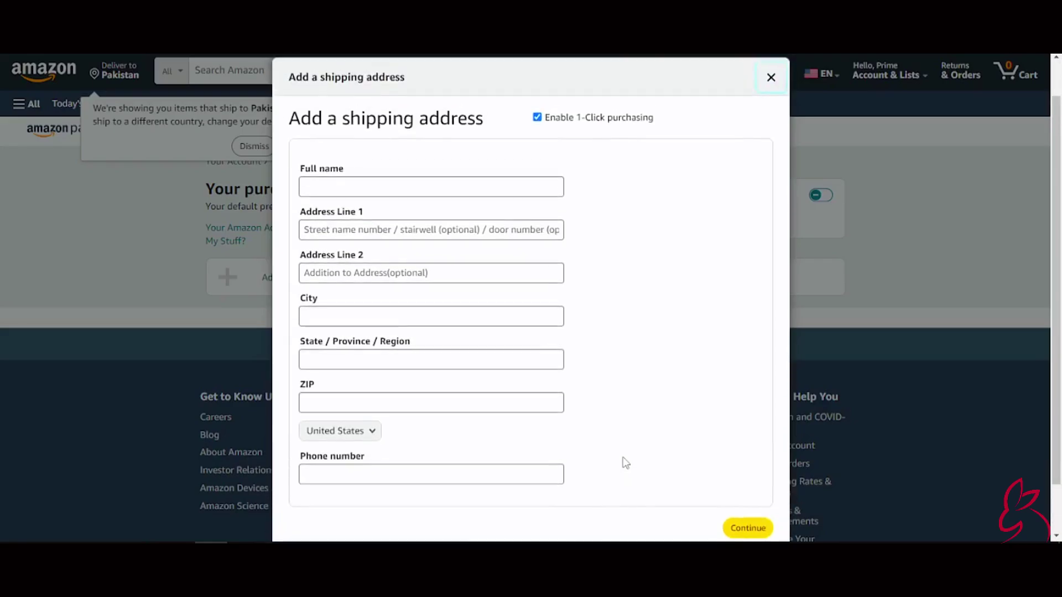
scroll(626, 463, down, 1)
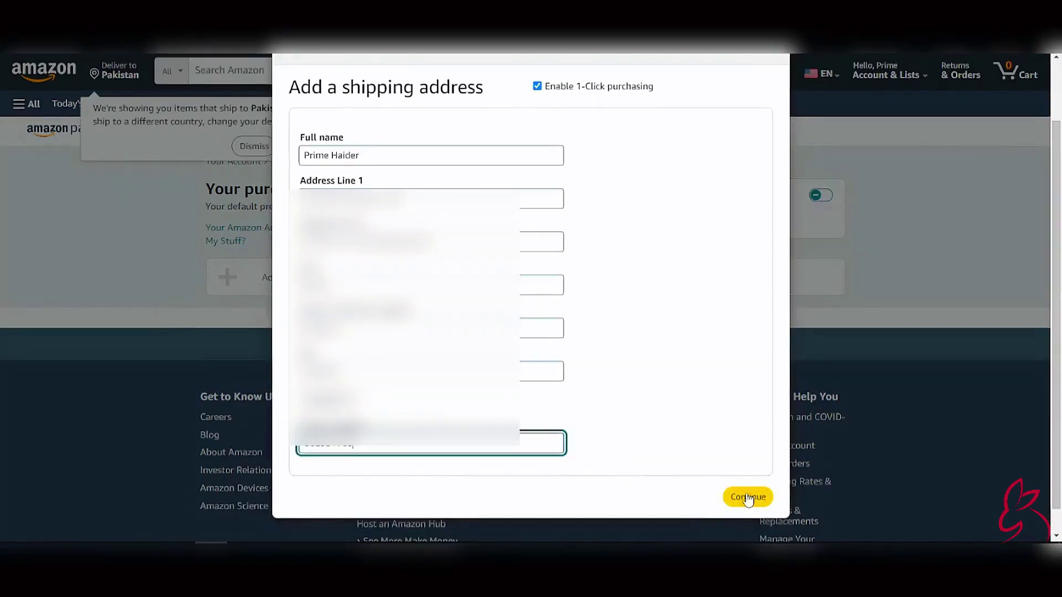
click(748, 498)
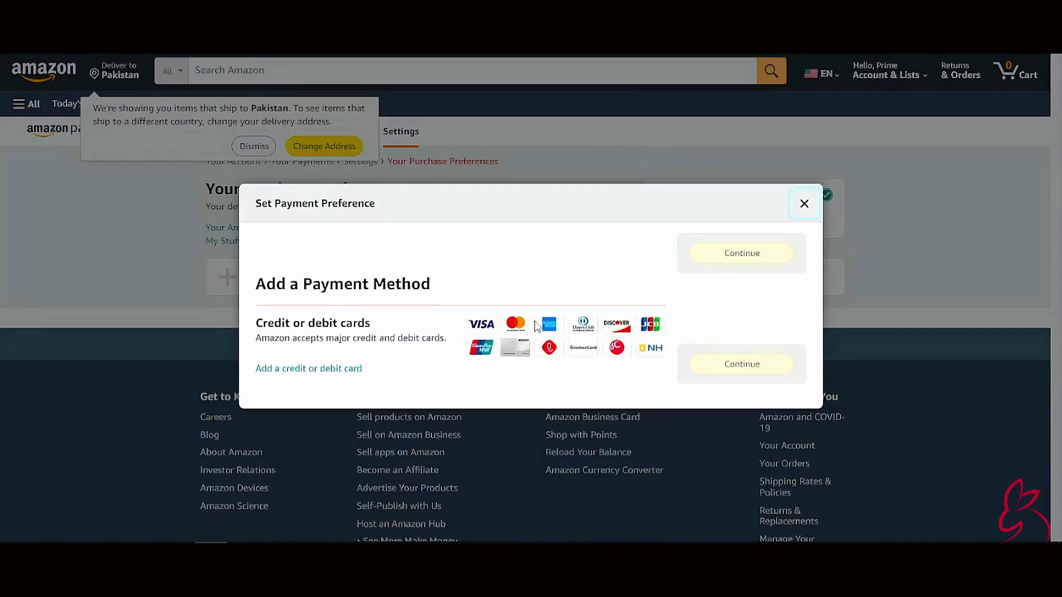
Start a new credit card, entering the cardholder's name and pasting the card number
click(313, 371)
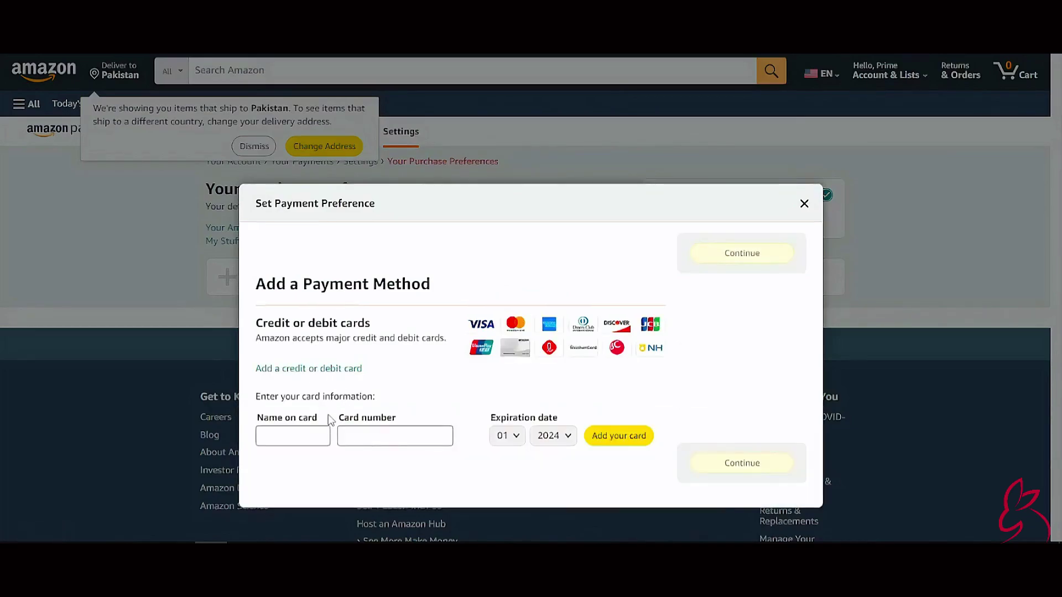
click(304, 435)
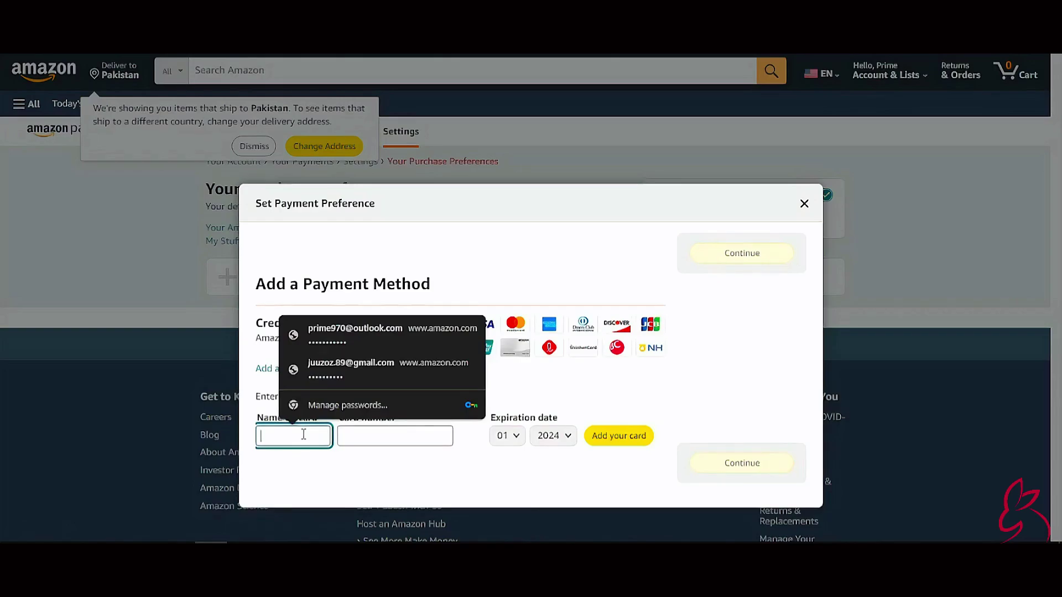
text(Us)
key(BackSpace)
key(BackSpace)
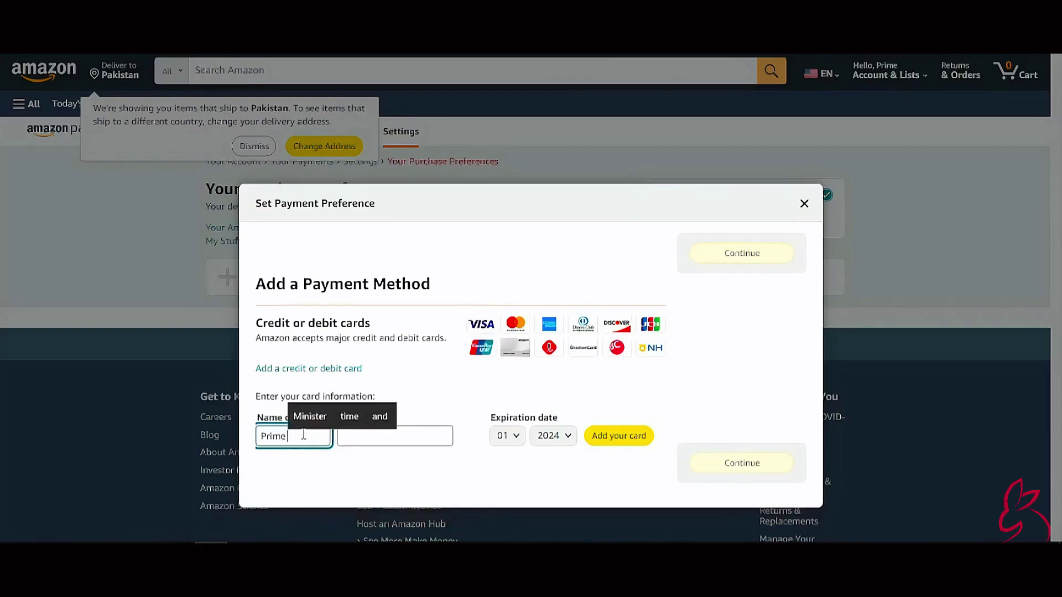
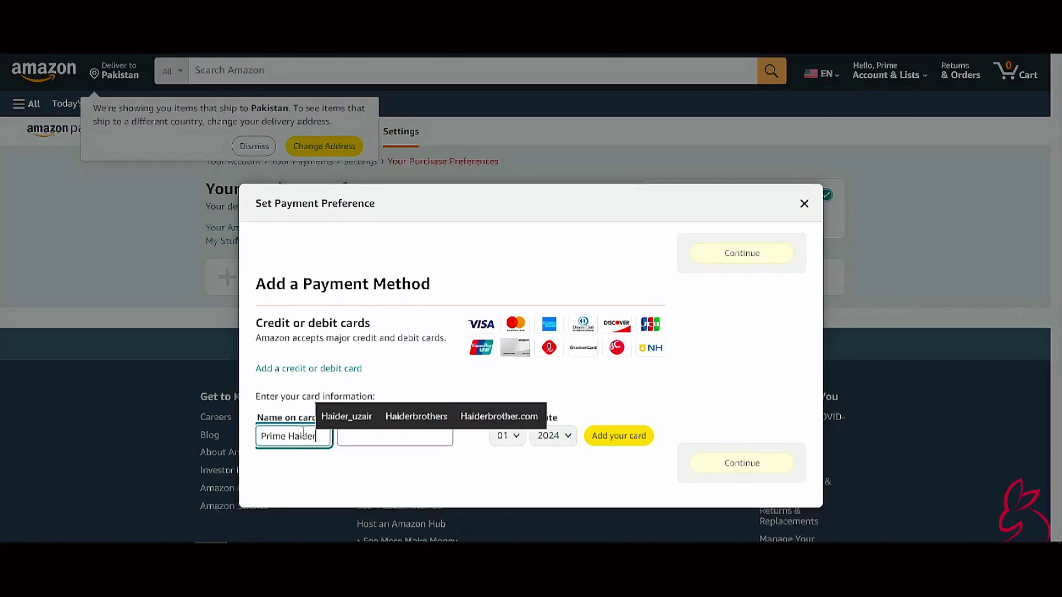
click(364, 439)
key(ctrl+v)
Set the card expiry to 08/2028 and add the card
click(508, 436)
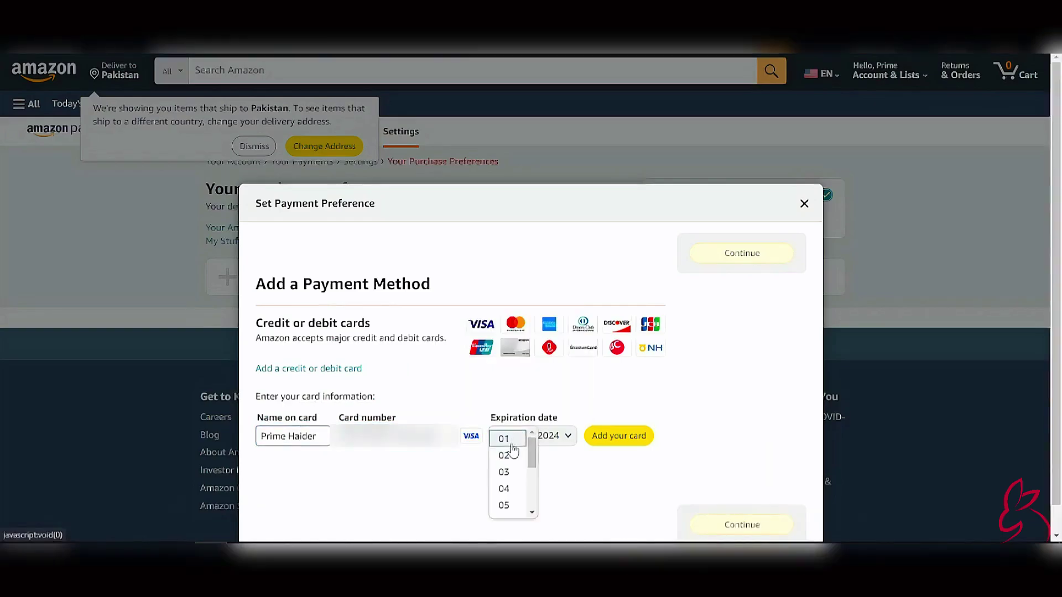
scroll(512, 487, down, 3)
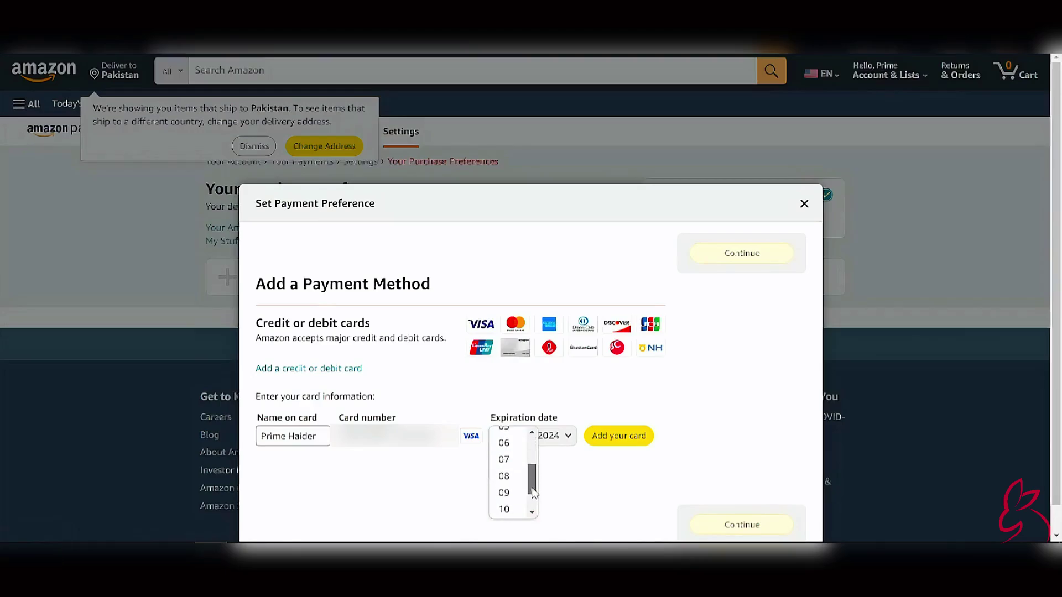
click(504, 477)
click(555, 436)
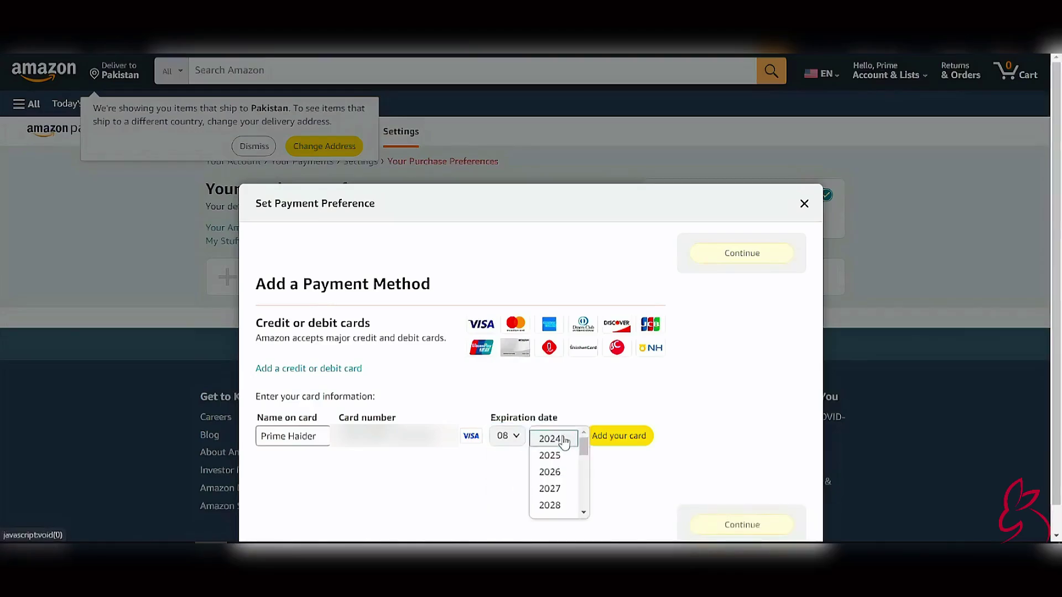
click(561, 504)
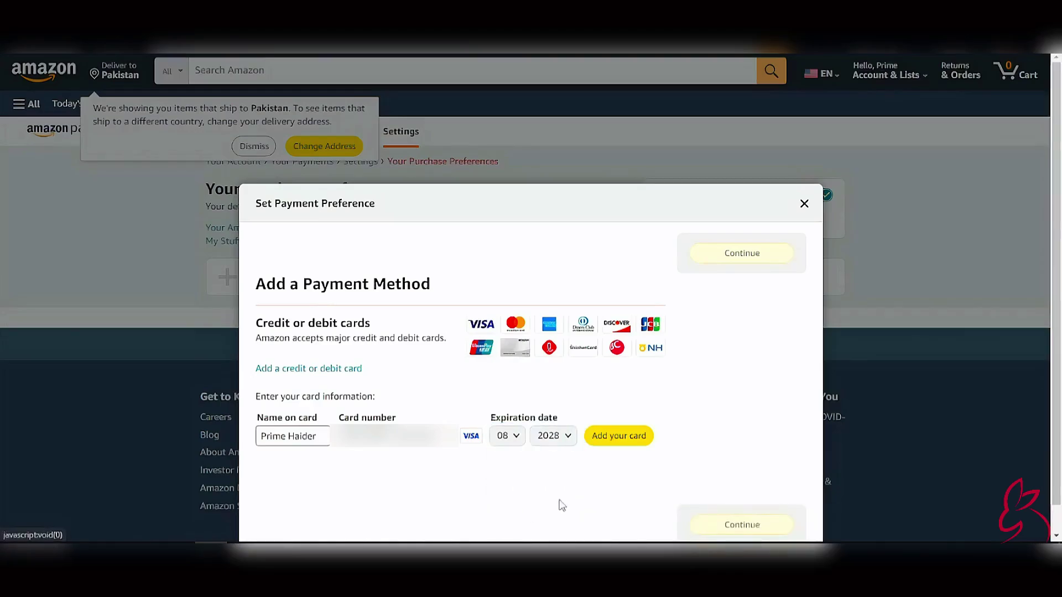
click(611, 440)
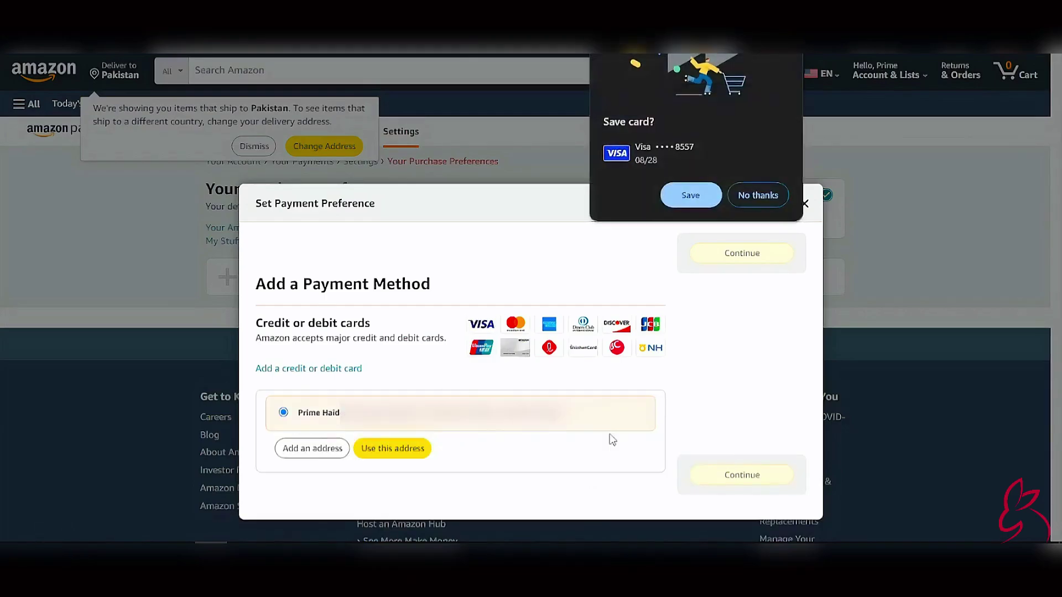
Bill the Visa to the saved address, decline browser card saving, and confirm it
click(380, 449)
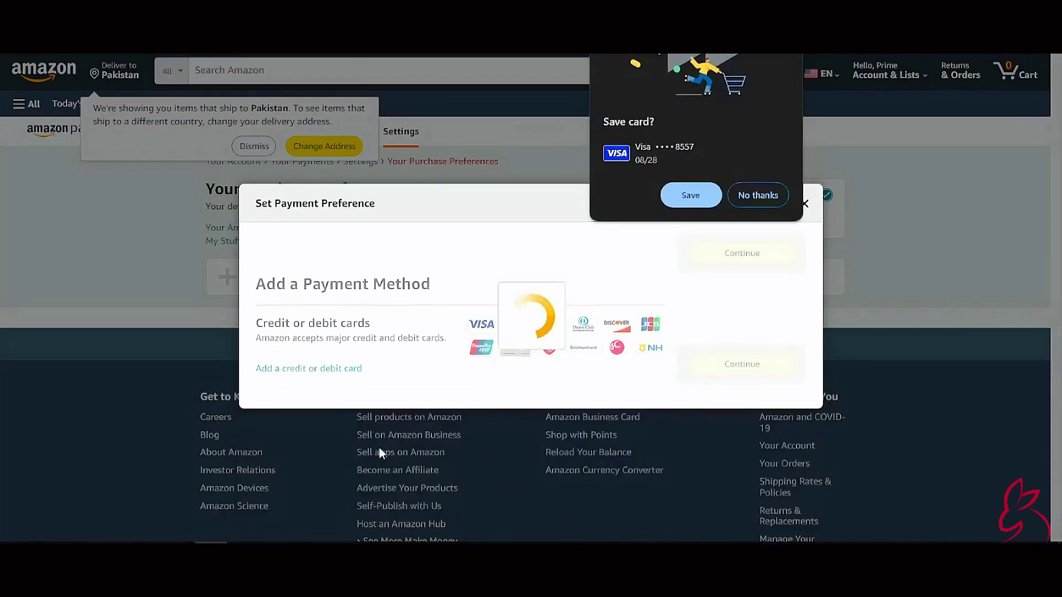
click(758, 195)
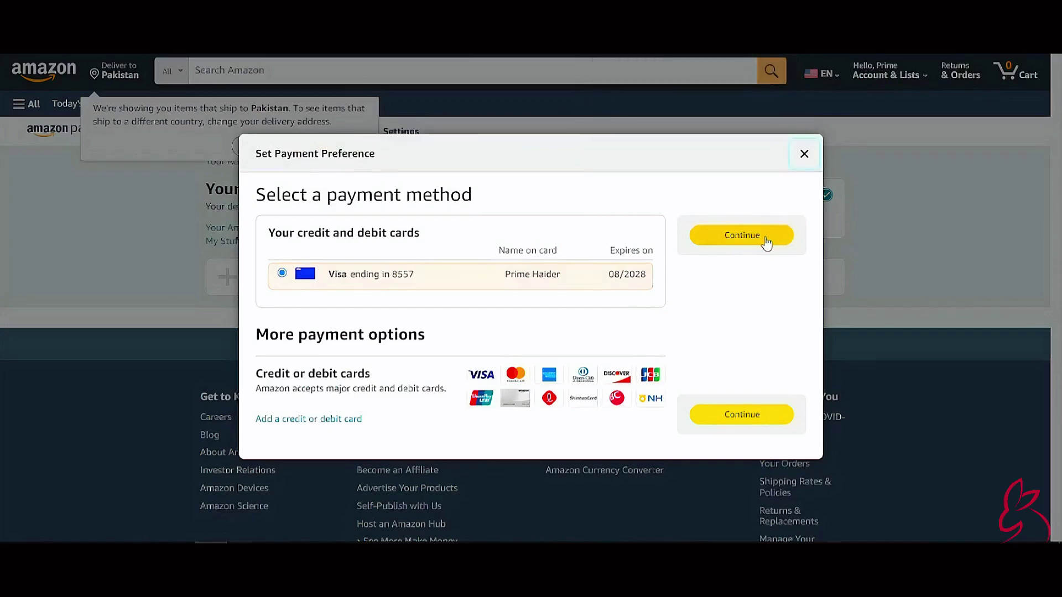
click(742, 235)
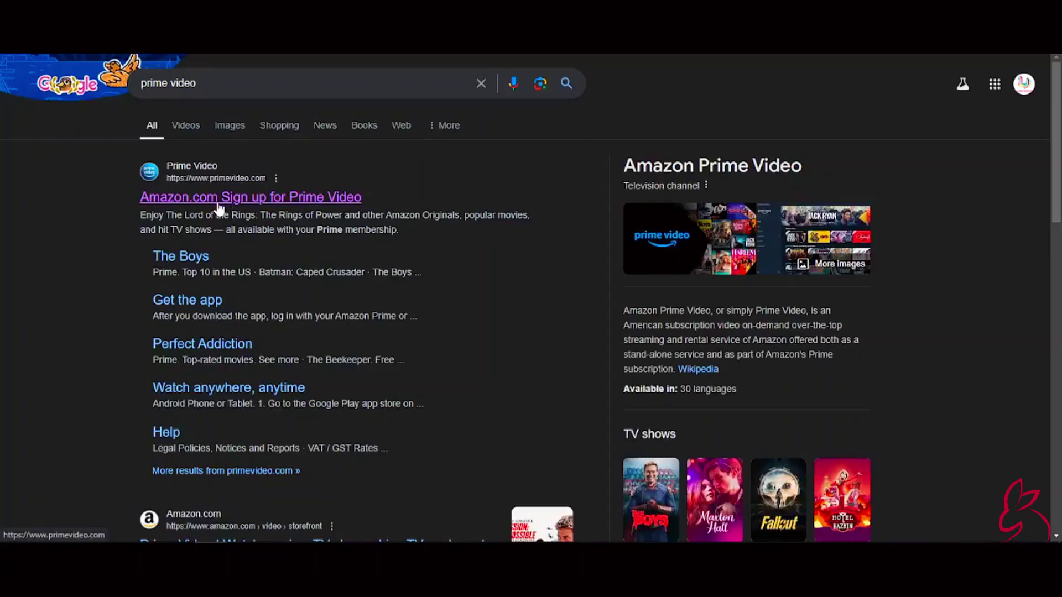
Open the 'Amazon.com Sign up for Prime Video' result and start the free trial
click(218, 206)
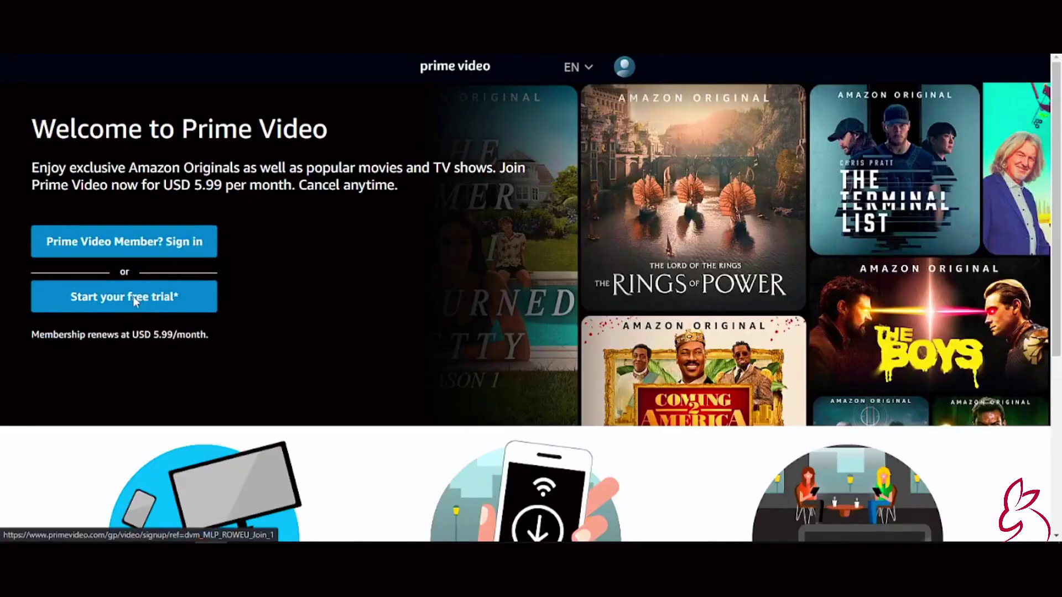
click(132, 297)
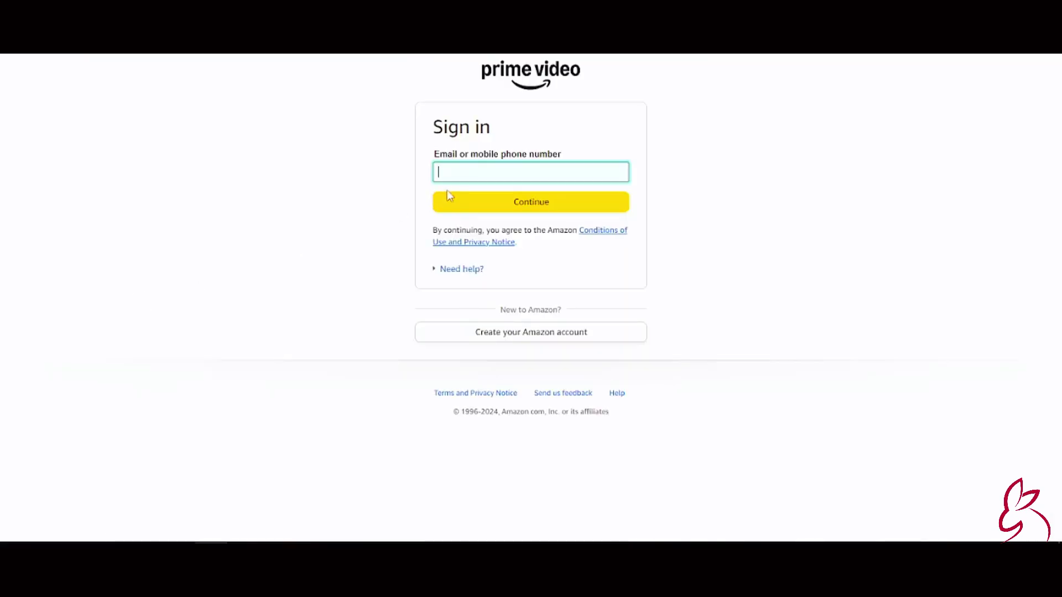
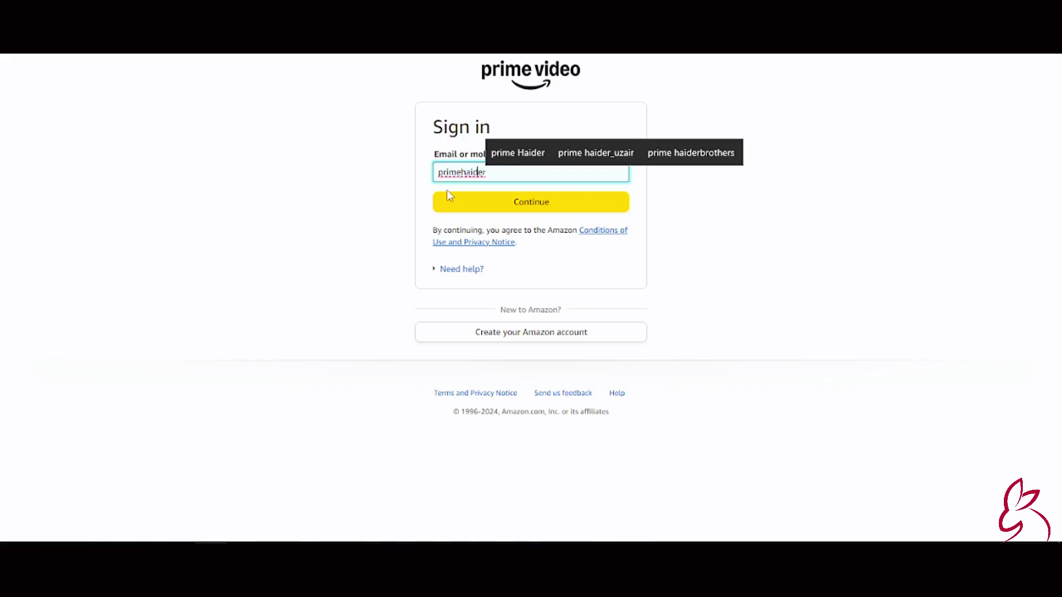
Sign in to Prime Video with the new account's email and password
click(525, 203)
click(532, 203)
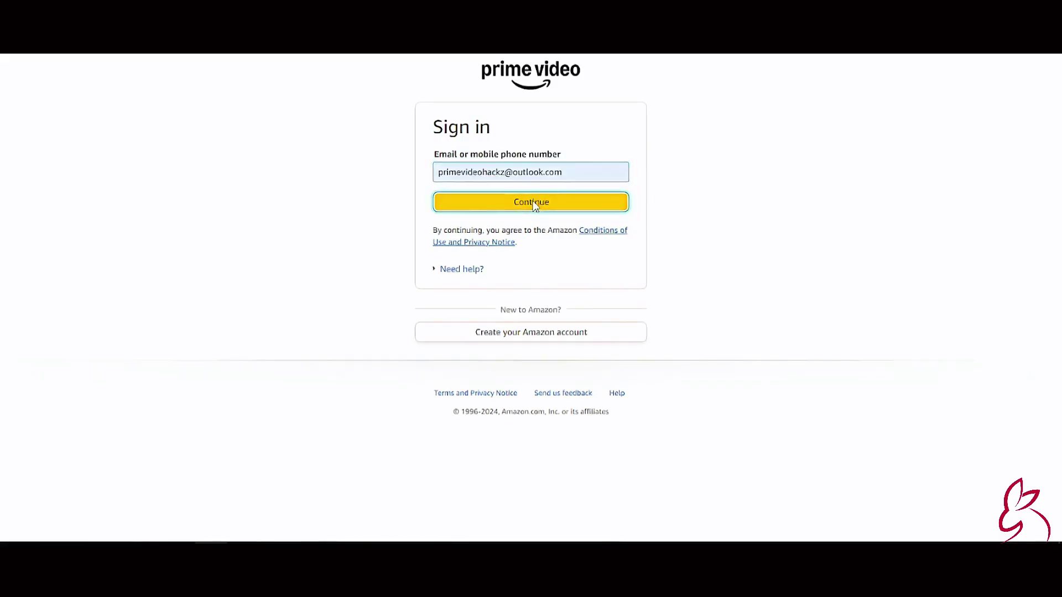
click(529, 196)
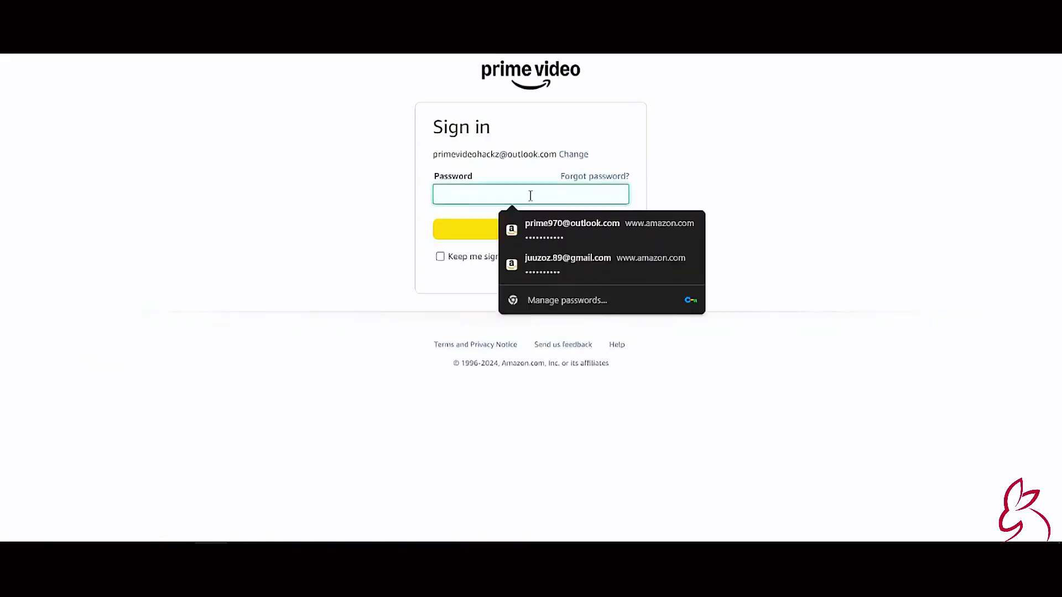
text(••)
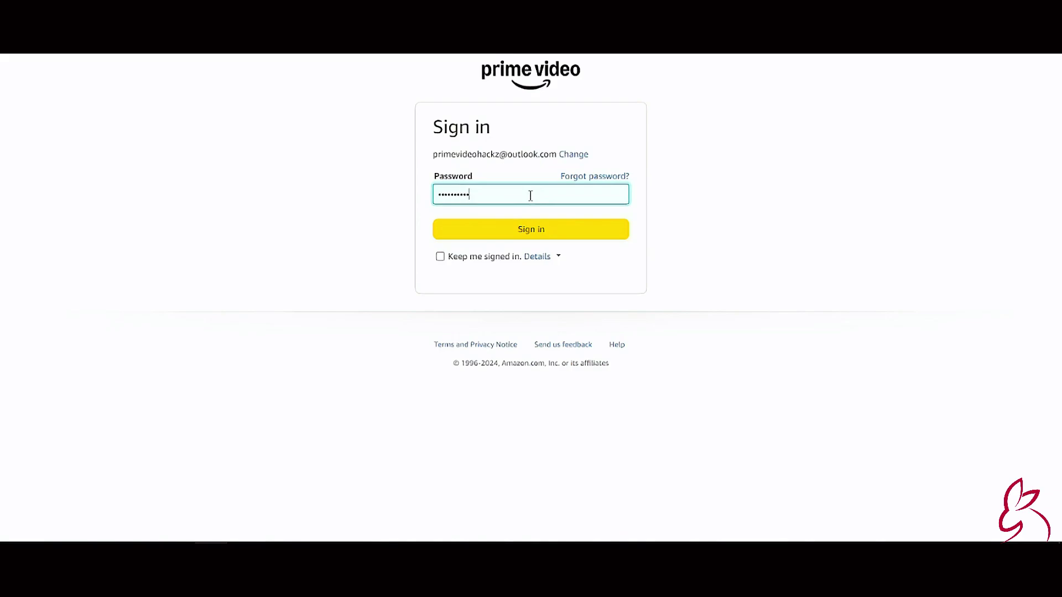
click(530, 232)
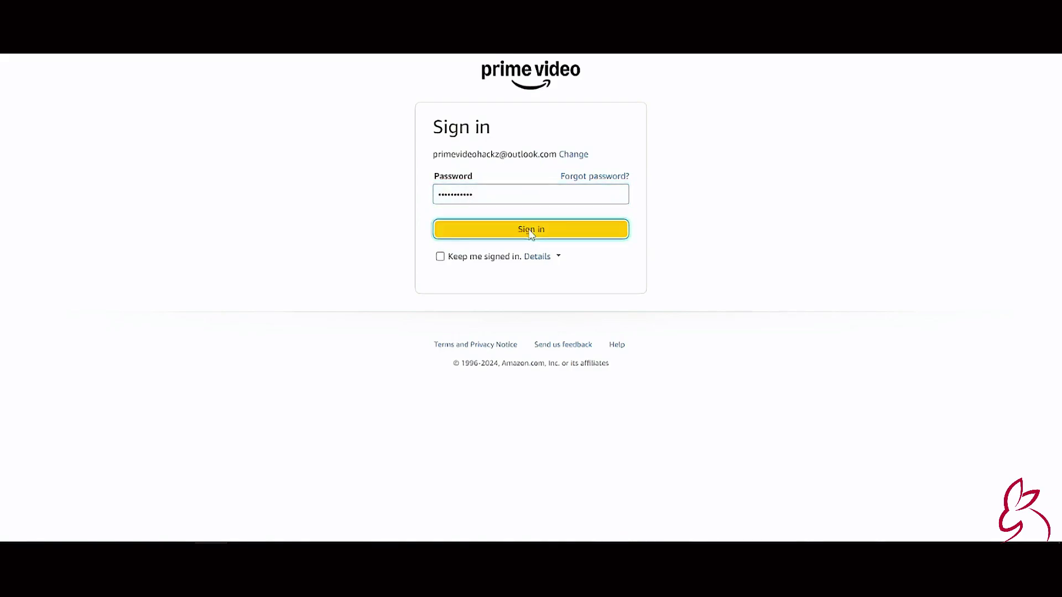
scroll(866, 397, down, 3)
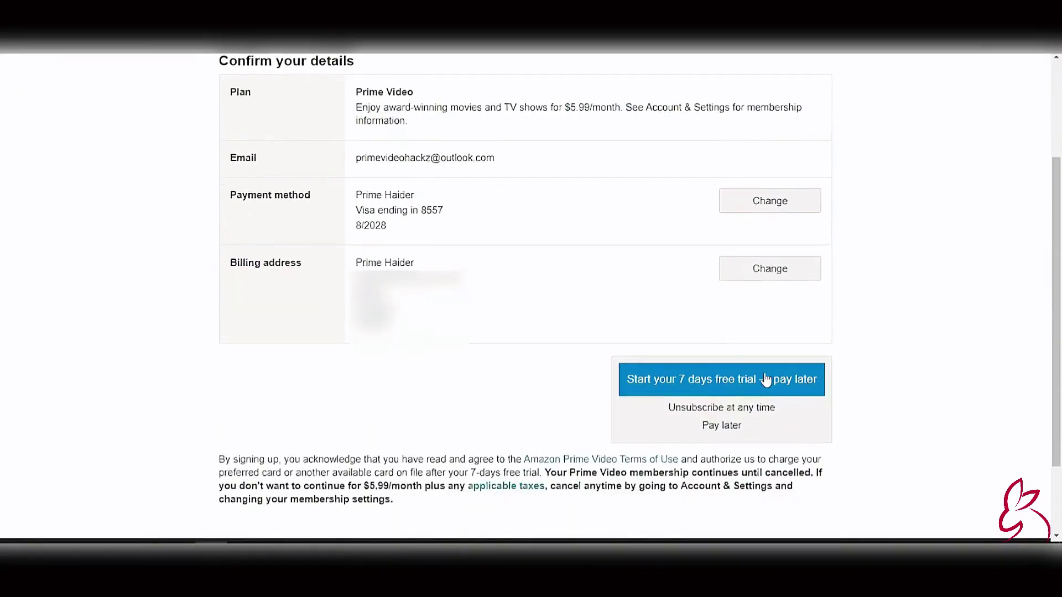
Start the 7-day Prime Video free trial (pay later) and reach the Prime Video home page
click(766, 379)
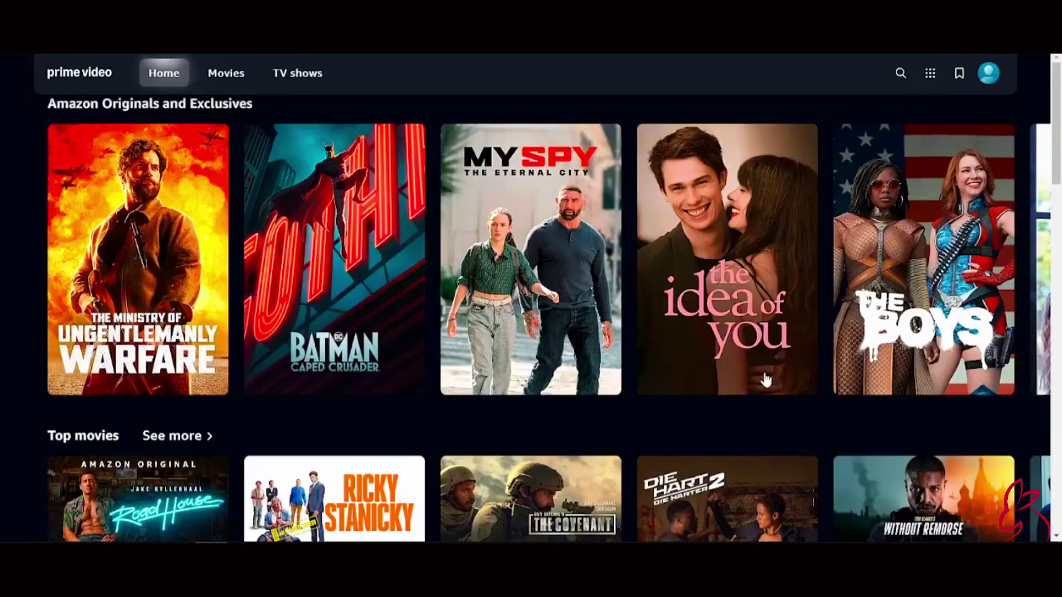
mouse_move(152, 324)
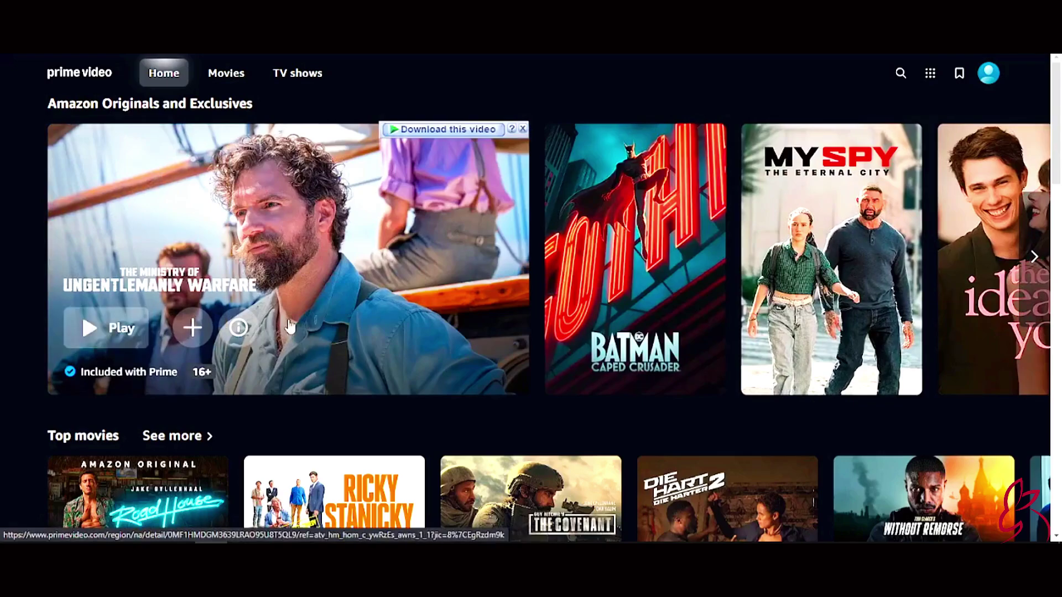
Play The Ministry of Ungentlemanly Warfare and skip ahead to about 0:39, then 0:50
click(123, 329)
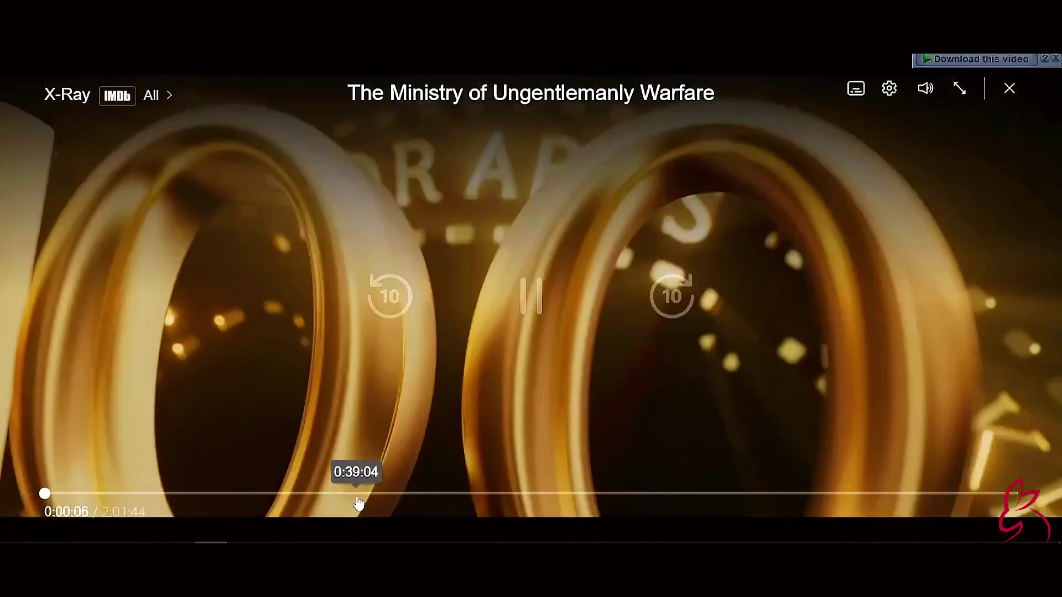
click(356, 495)
click(358, 494)
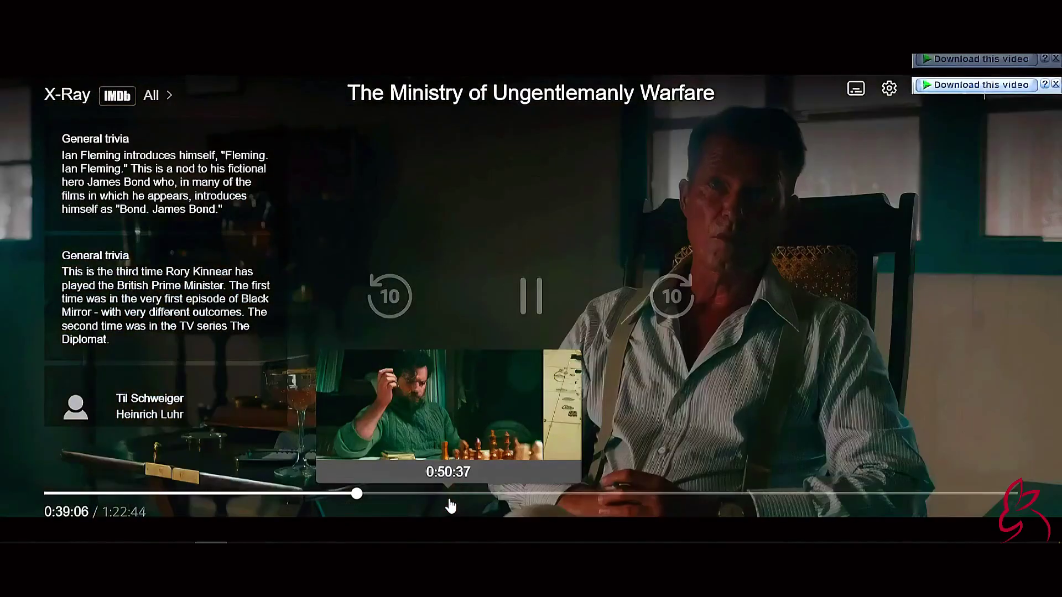
click(451, 504)
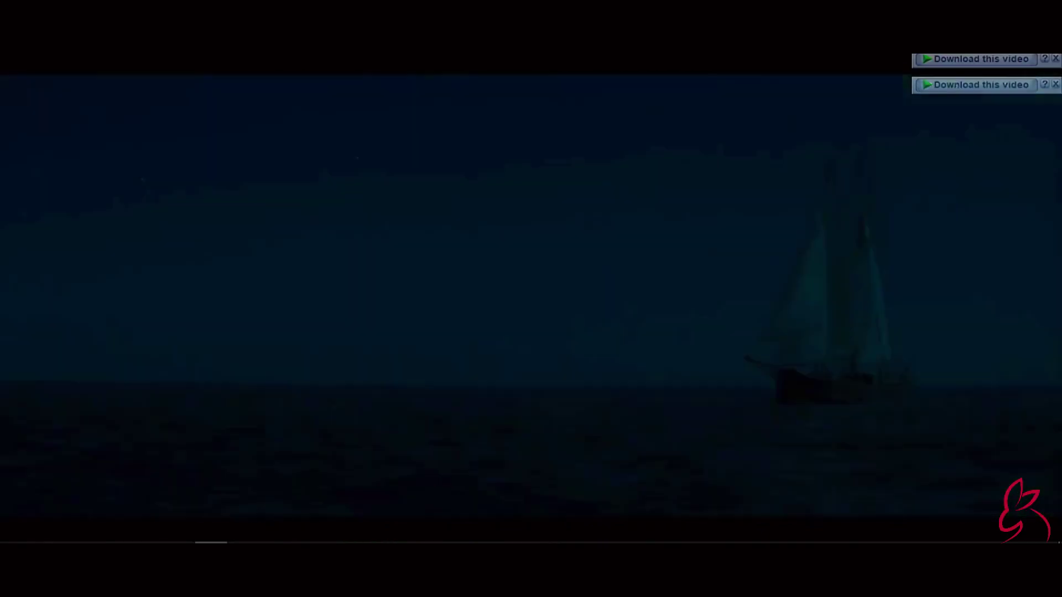
Pause the movie and exit the player to its title page showing Continue watching
click(749, 435)
click(1008, 86)
scroll(798, 220, down, 8)
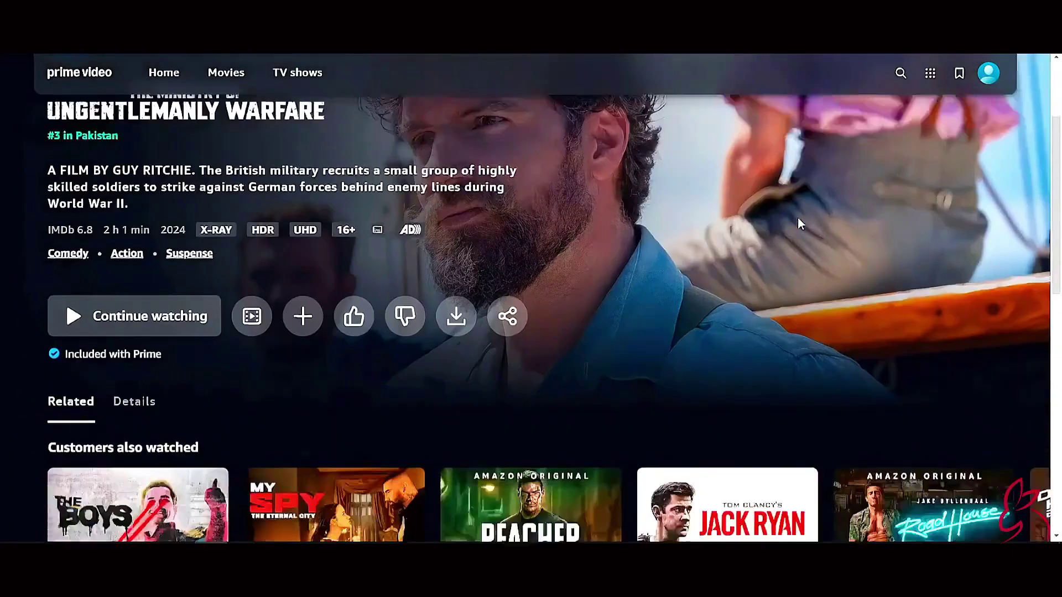
scroll(797, 218, up, 8)
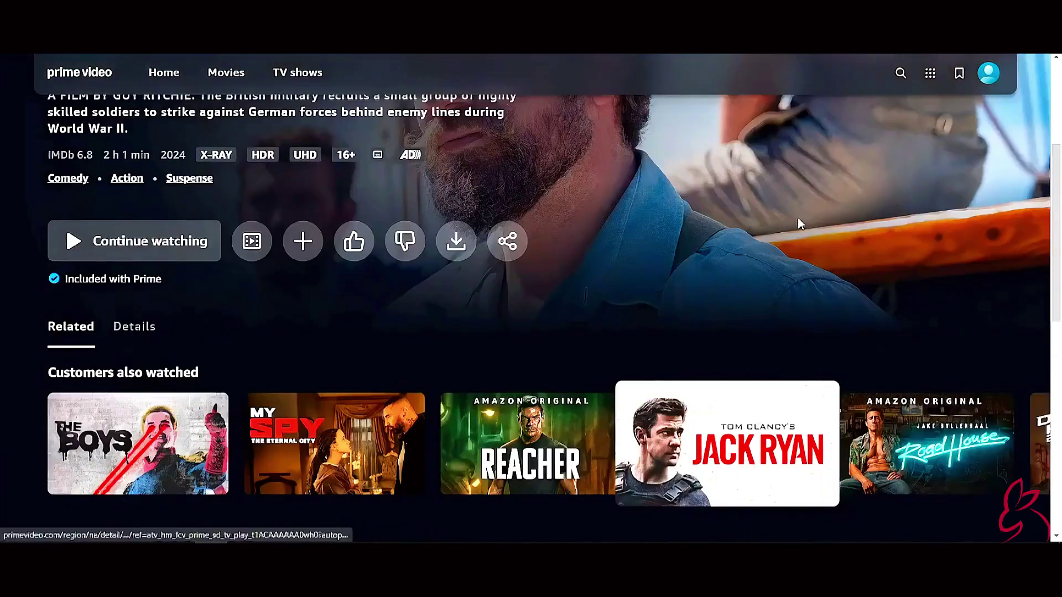